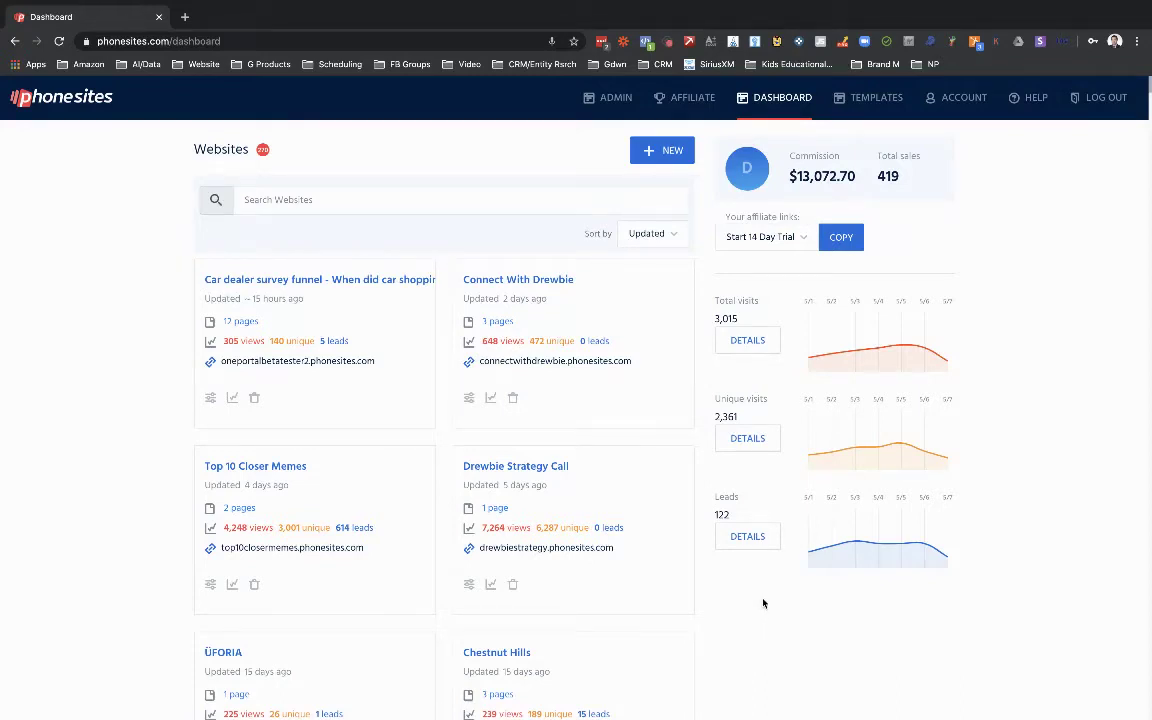
# - Open the Car dealer survey funnel website and add a new page from the black basic Opt-in Squeeze Page template
pyautogui.click(240, 283)
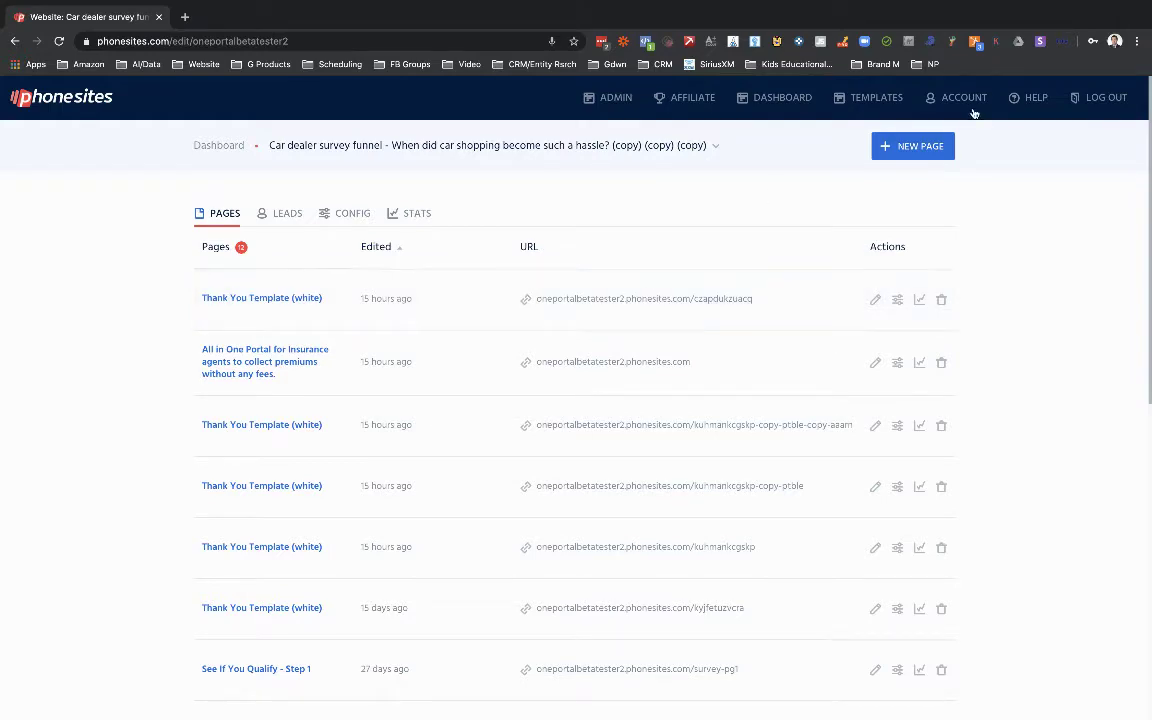
pyautogui.click(885, 149)
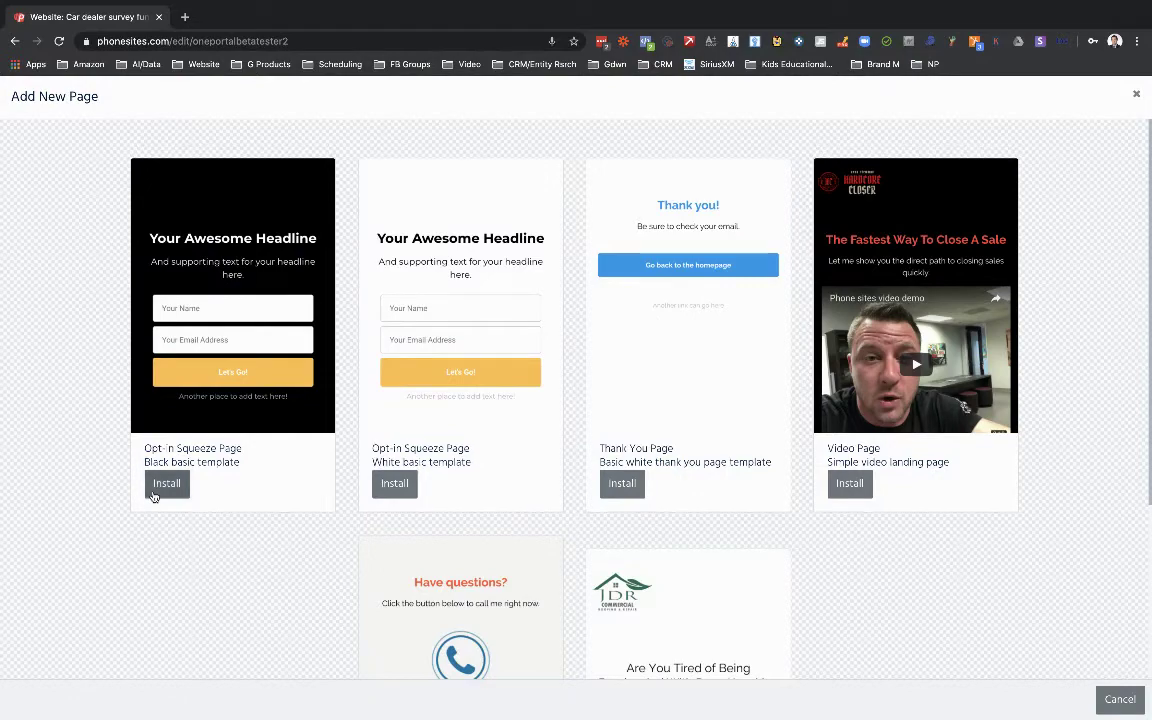
pyautogui.click(163, 485)
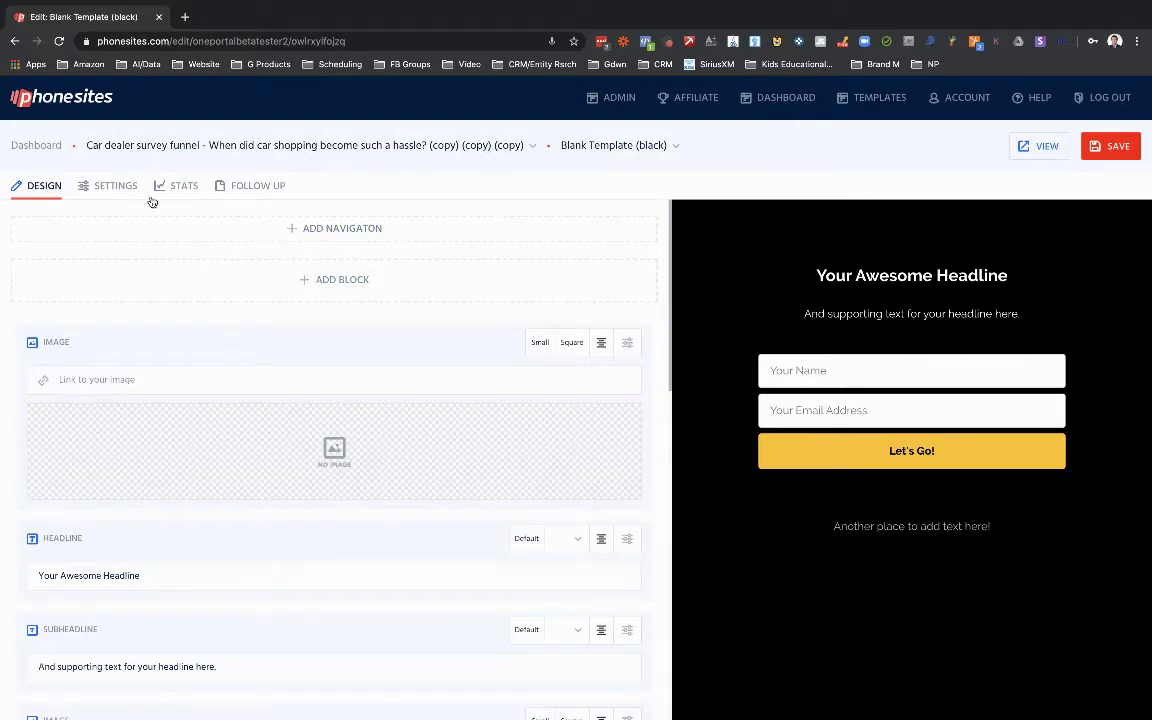
# - Add a navigation bar to the page and set its background colour to the lighter coral red
pyautogui.click(331, 229)
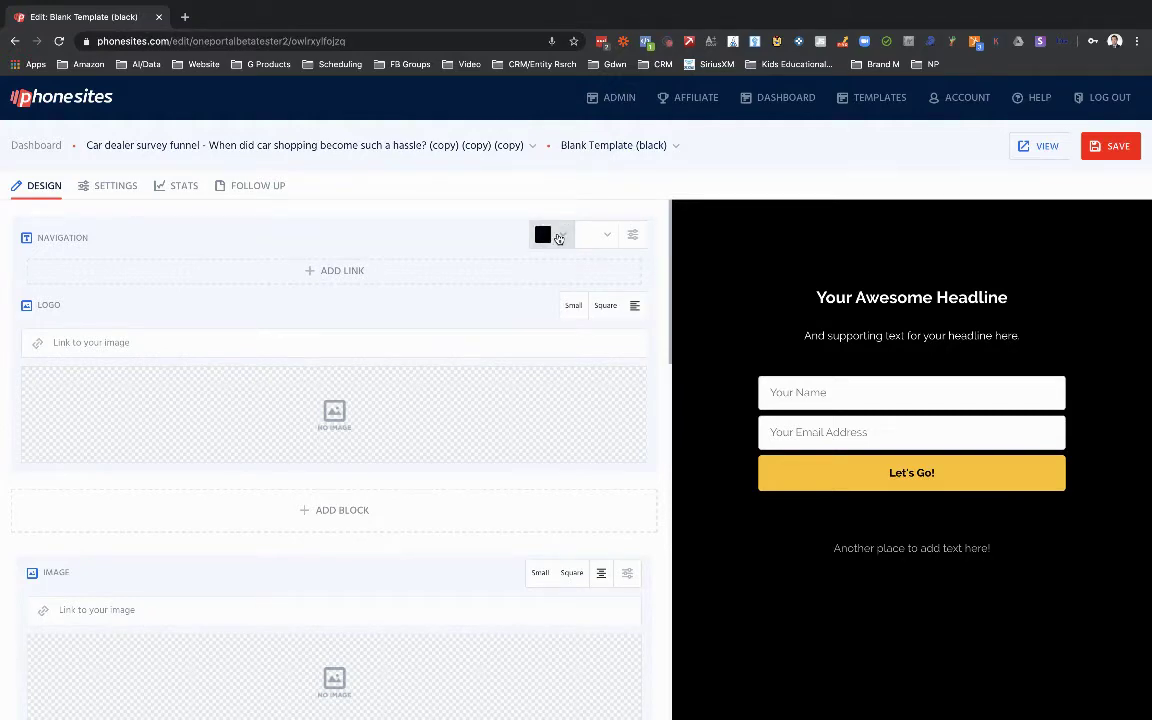
pyautogui.click(559, 238)
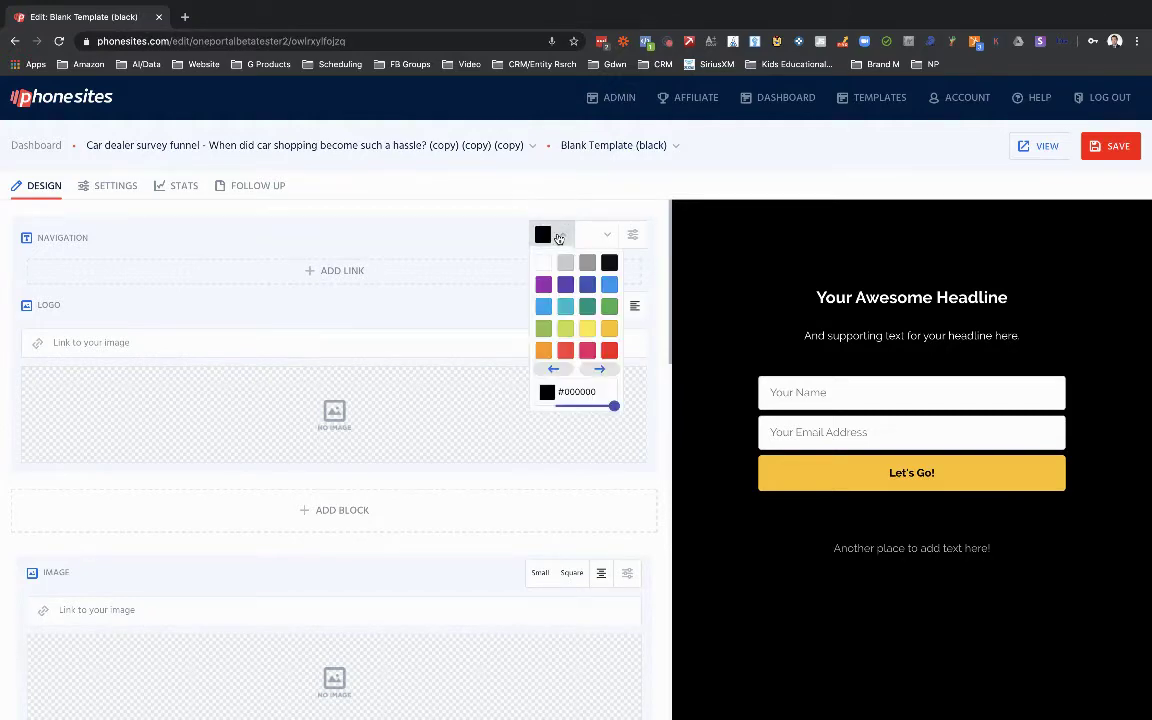
pyautogui.click(565, 351)
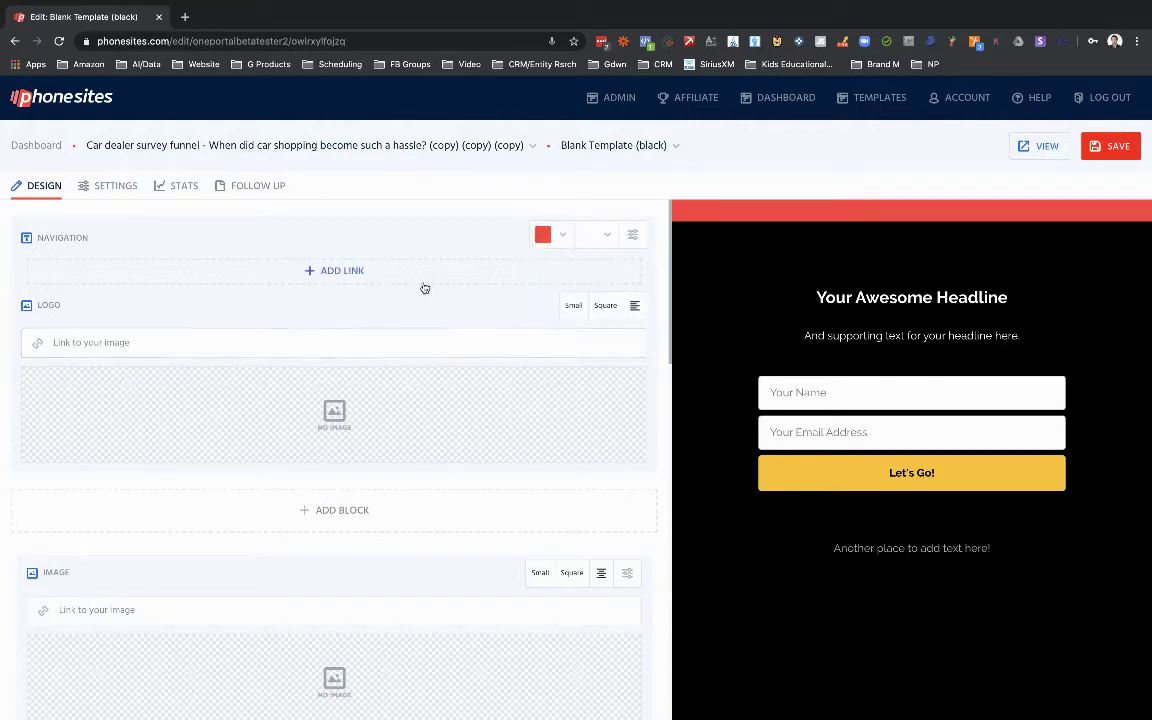
# - Browse the available text colours for the navigation bar without choosing one
pyautogui.click(604, 238)
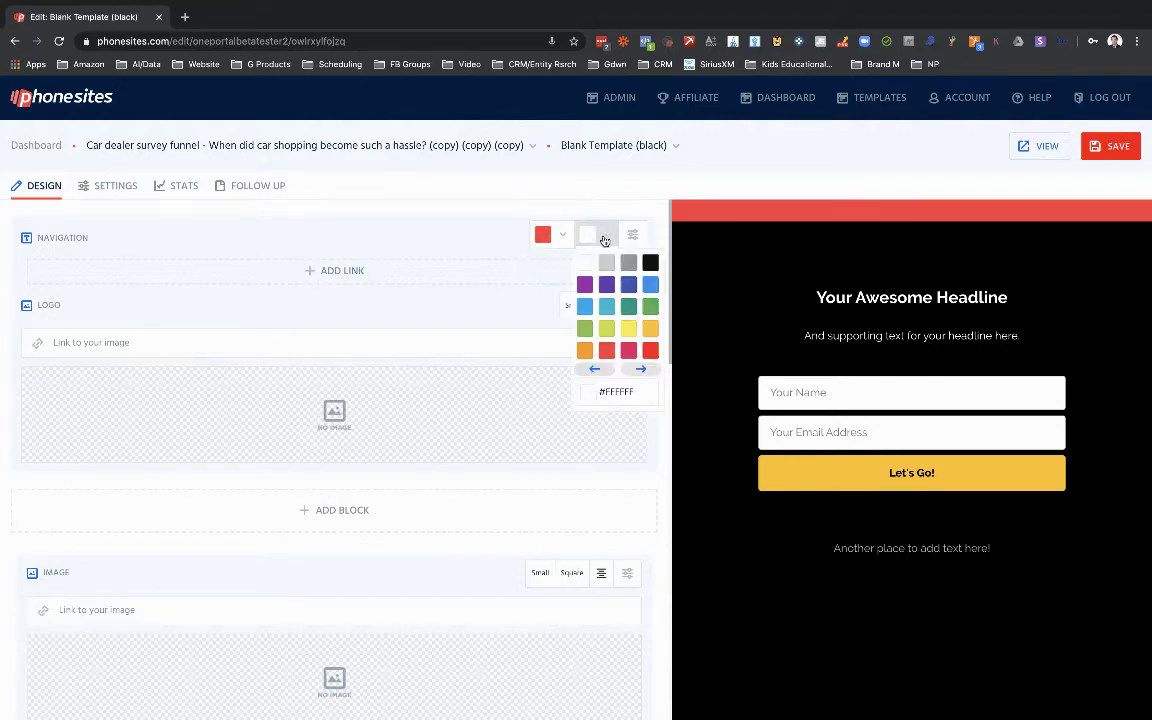
pyautogui.click(641, 370)
pyautogui.click(641, 370)
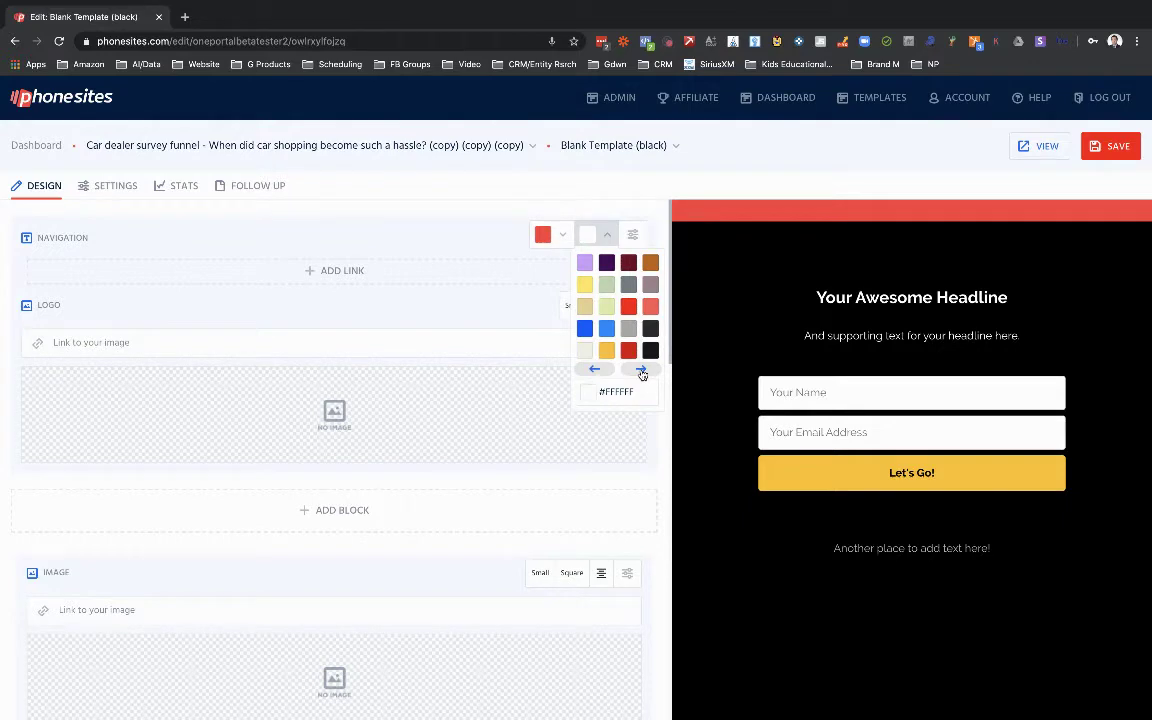
pyautogui.click(594, 370)
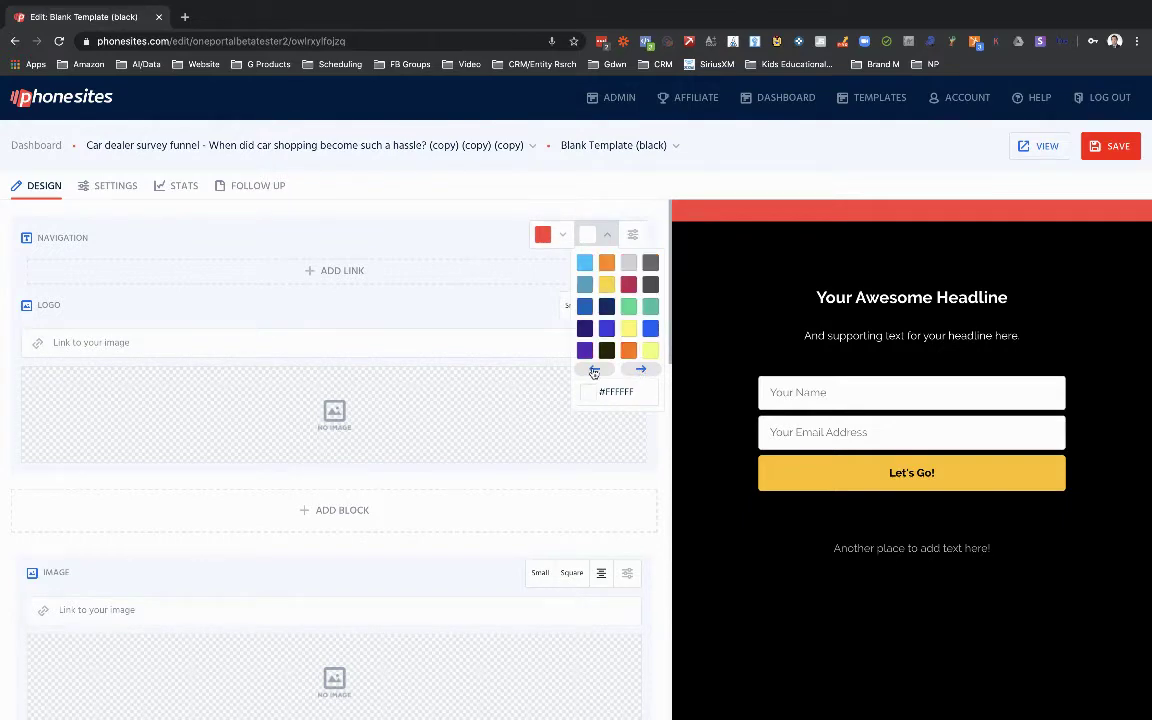
pyautogui.click(493, 240)
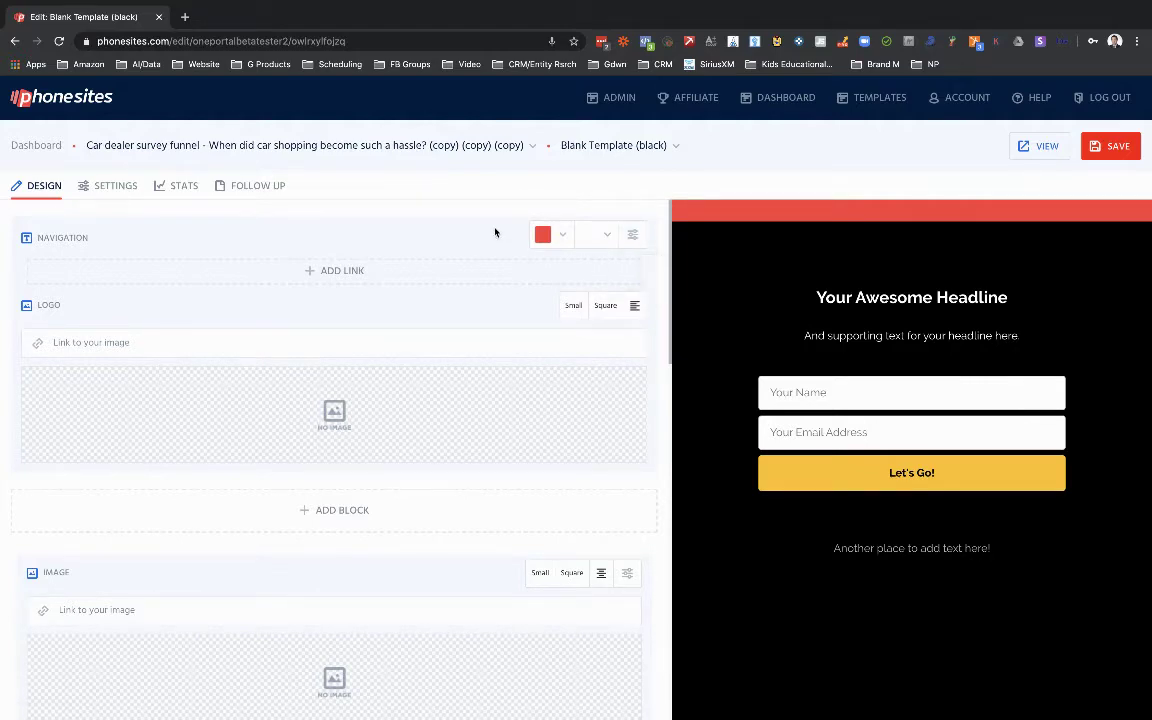
# - Add a link to the navigation bar and label it Home
pyautogui.click(339, 271)
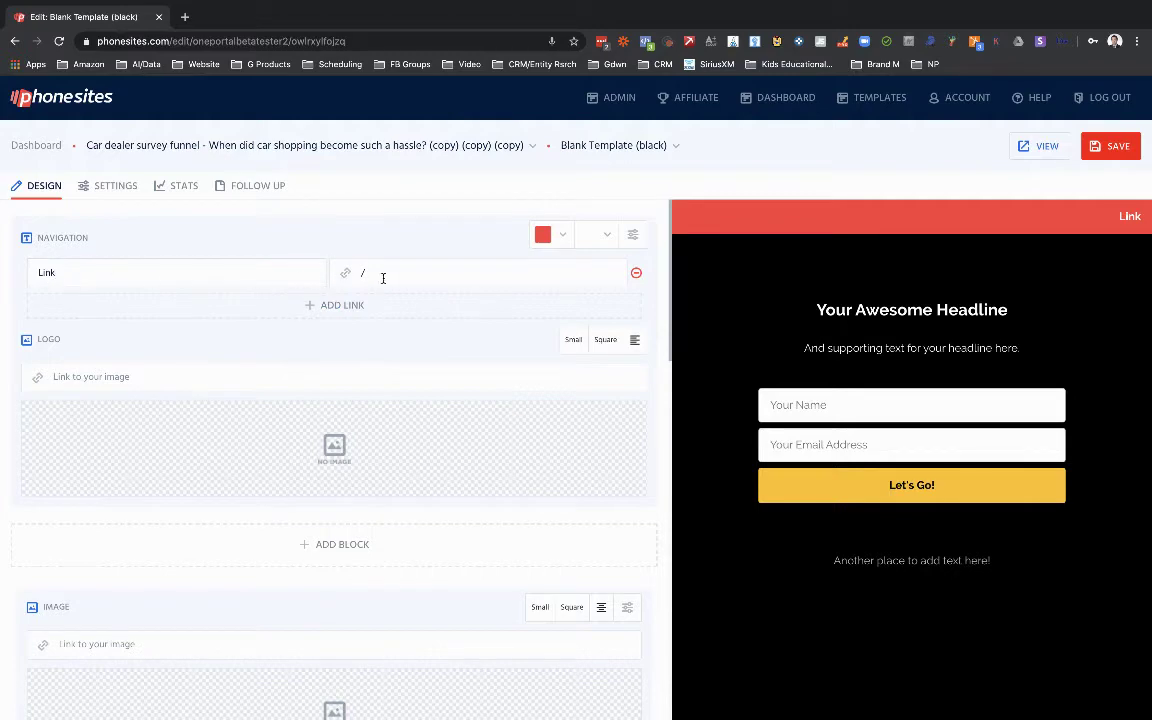
pyautogui.click(84, 270)
pyautogui.moveTo(84, 268); pyautogui.dragTo(18, 265)
pyautogui.write('Home')
# - Set the Home navigation link's address to /schedule
pyautogui.click(422, 276)
pyautogui.press('BackSpace')
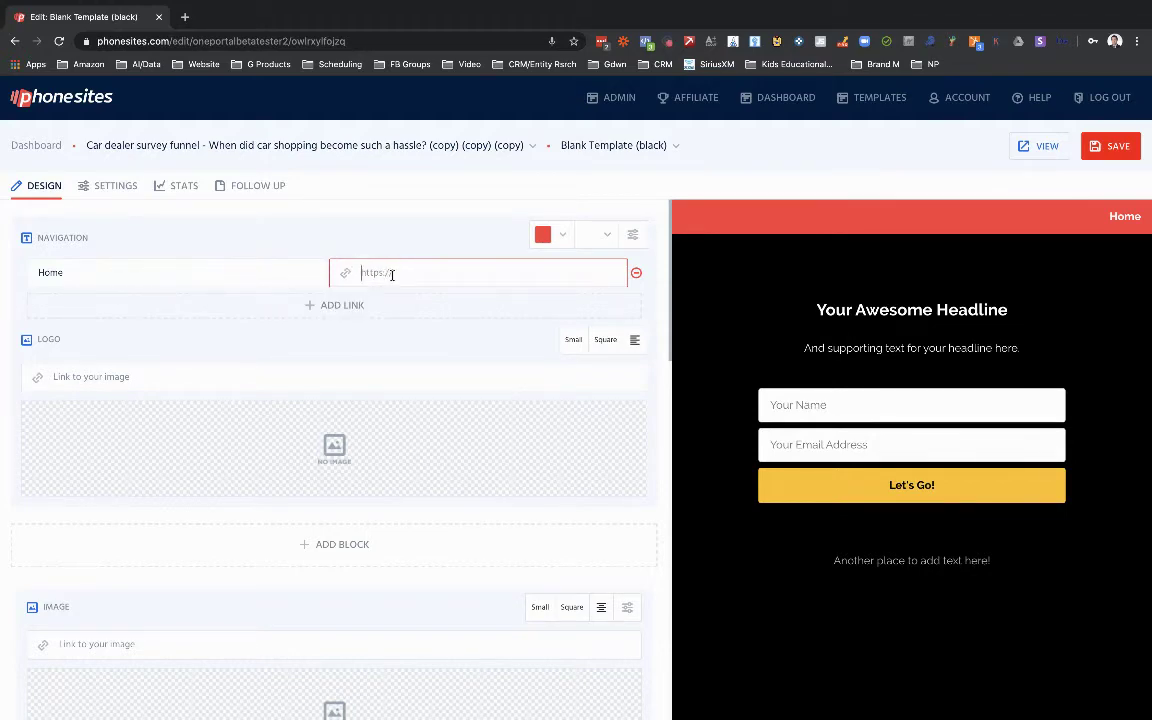
pyautogui.moveTo(346, 276)
pyautogui.write('/schedule')
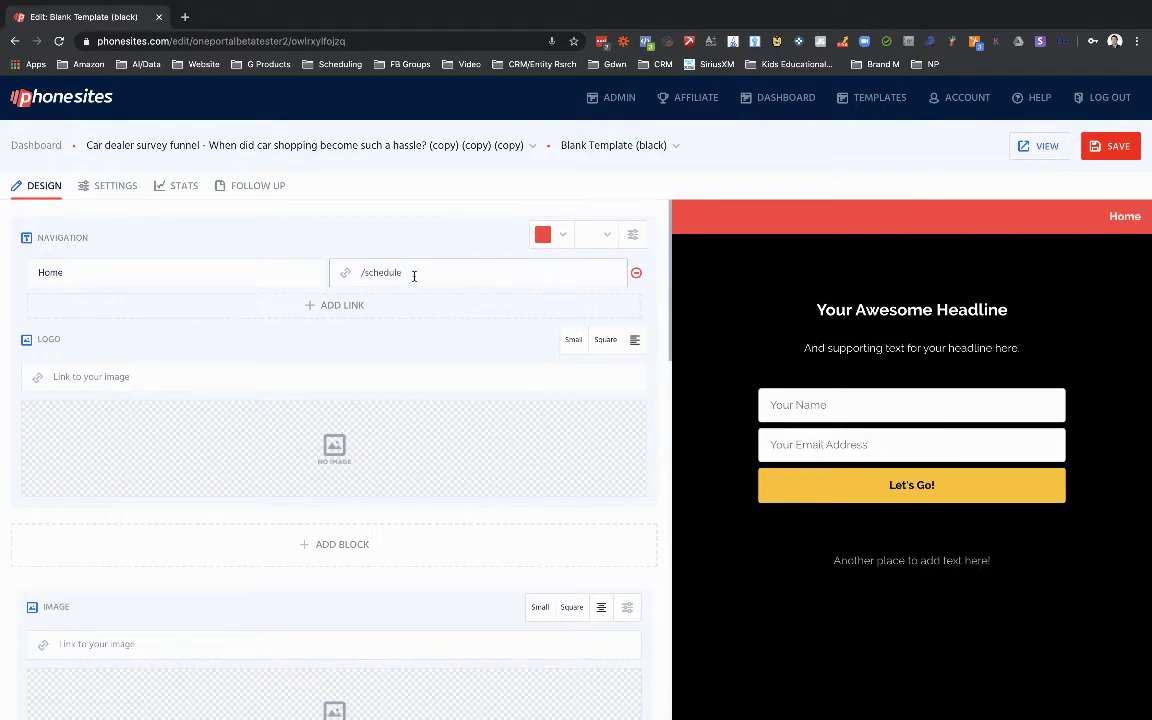
pyautogui.moveTo(414, 275); pyautogui.dragTo(350, 271)
pyautogui.write('https:/')
pyautogui.press('BackSpace')
pyautogui.write('//phonesites.com')
pyautogui.click(1122, 144)
# - Return to the car dealer funnel's page list and add a new page from the basic white Thank You Page template
pyautogui.click(115, 147)
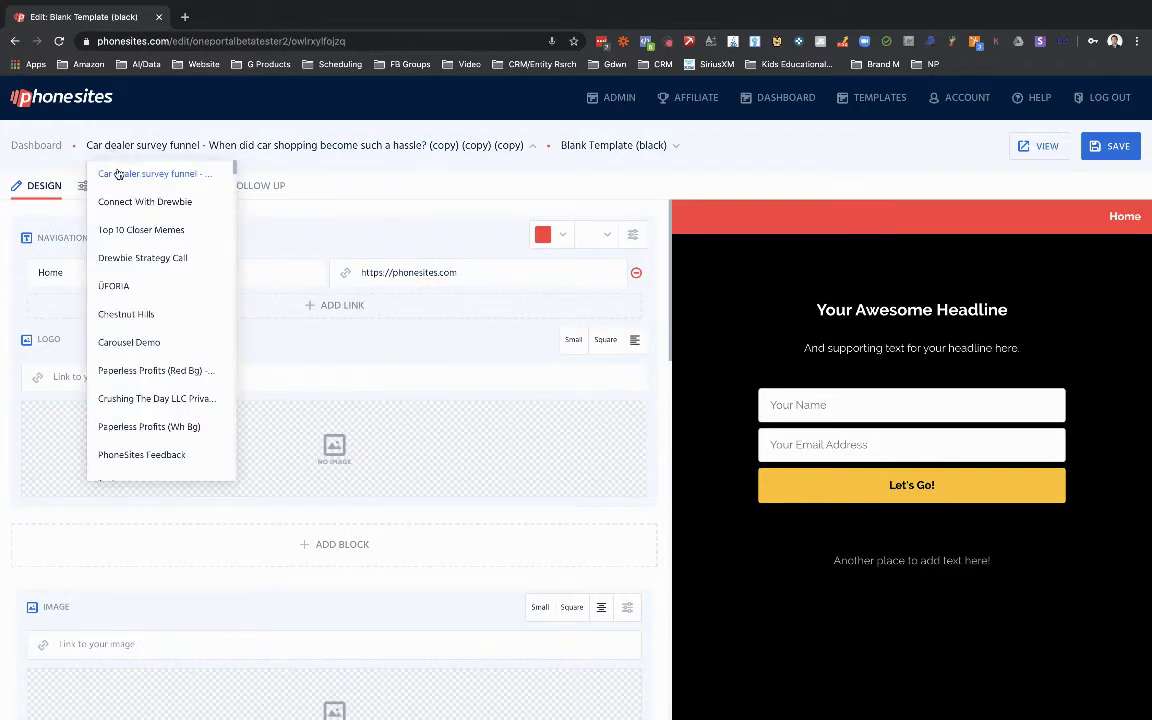
pyautogui.click(118, 174)
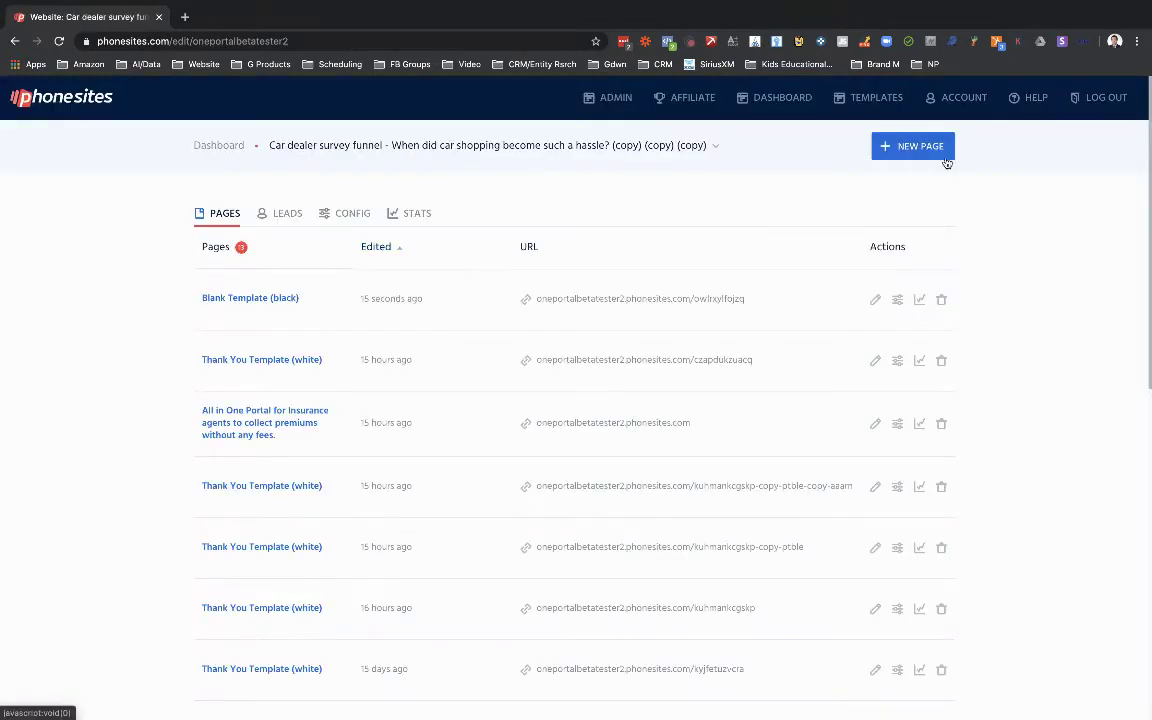
pyautogui.click(930, 147)
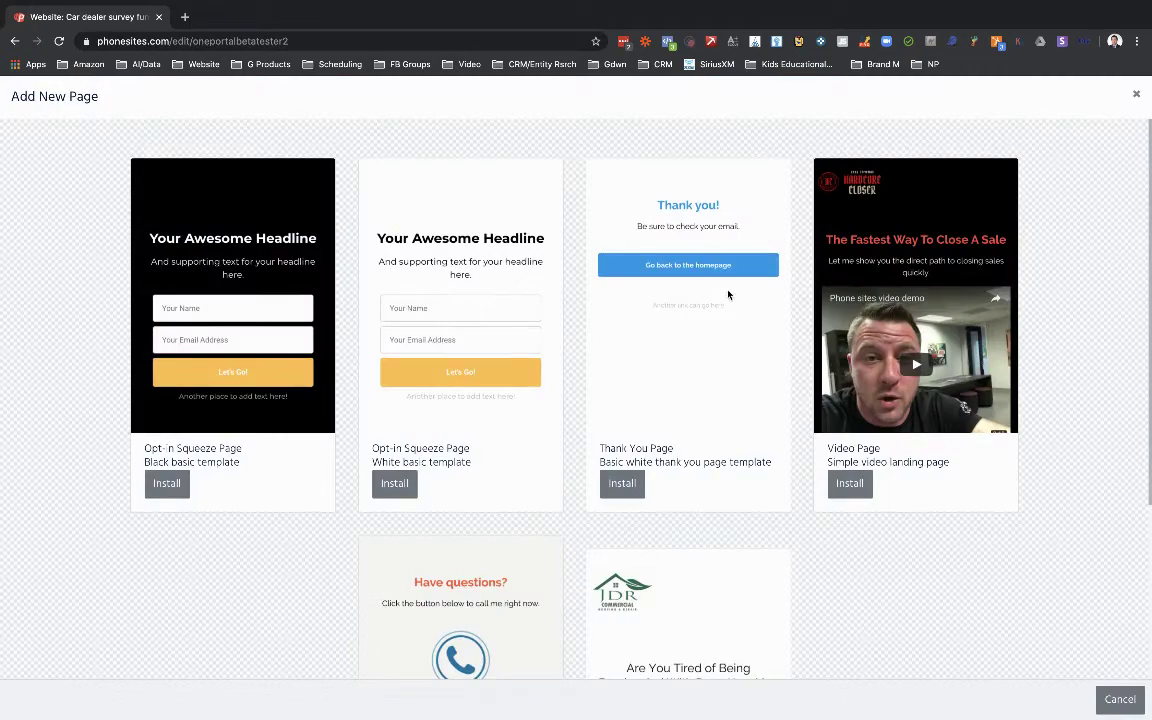
pyautogui.click(628, 484)
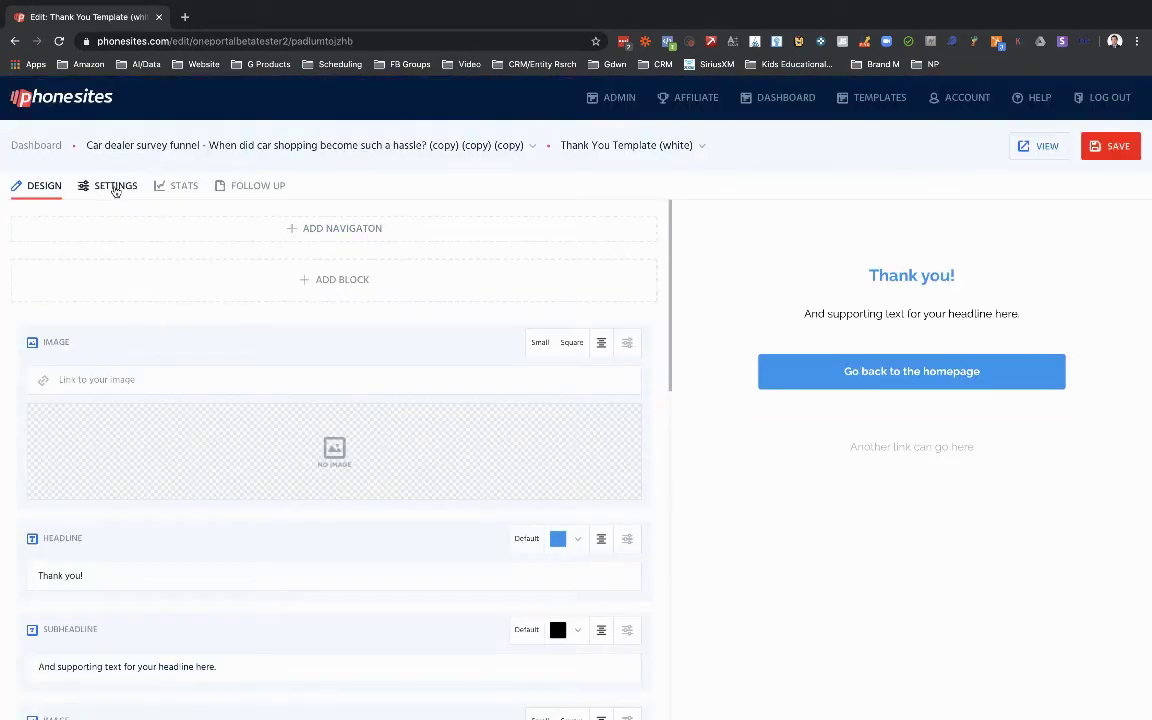
# - Set the thank you page's URL to schedule in its settings and save the page
pyautogui.click(114, 185)
pyautogui.moveTo(144, 368); pyautogui.dragTo(90, 368)
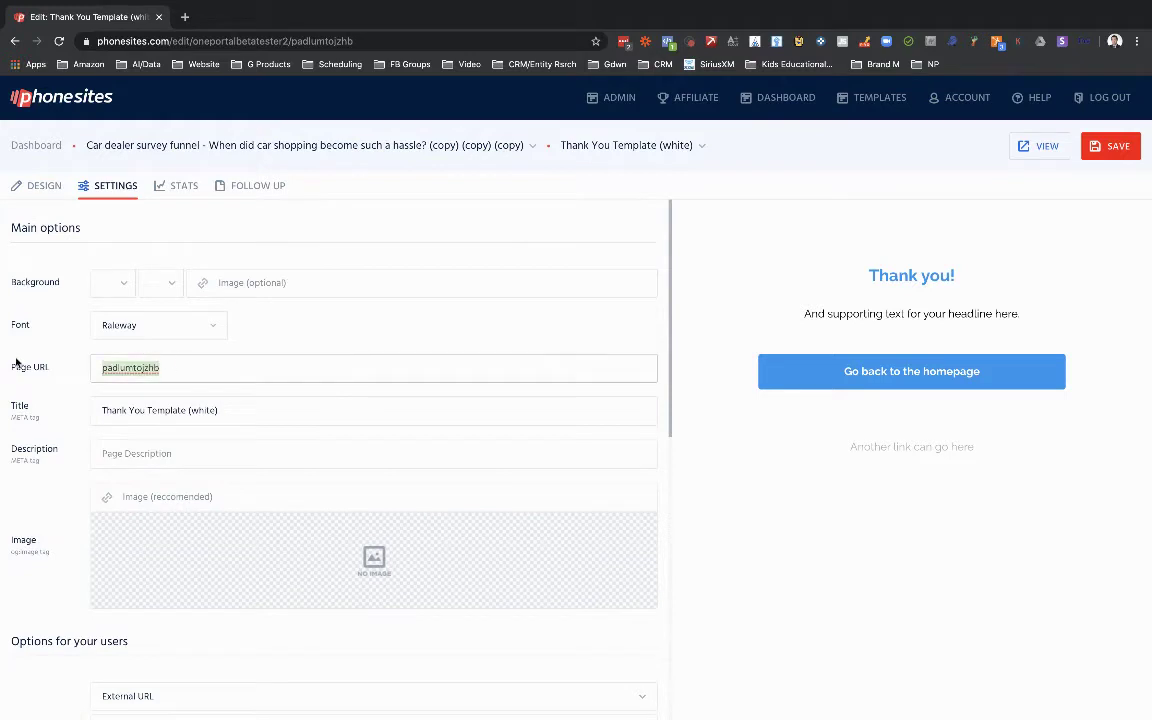
pyautogui.write('schedule')
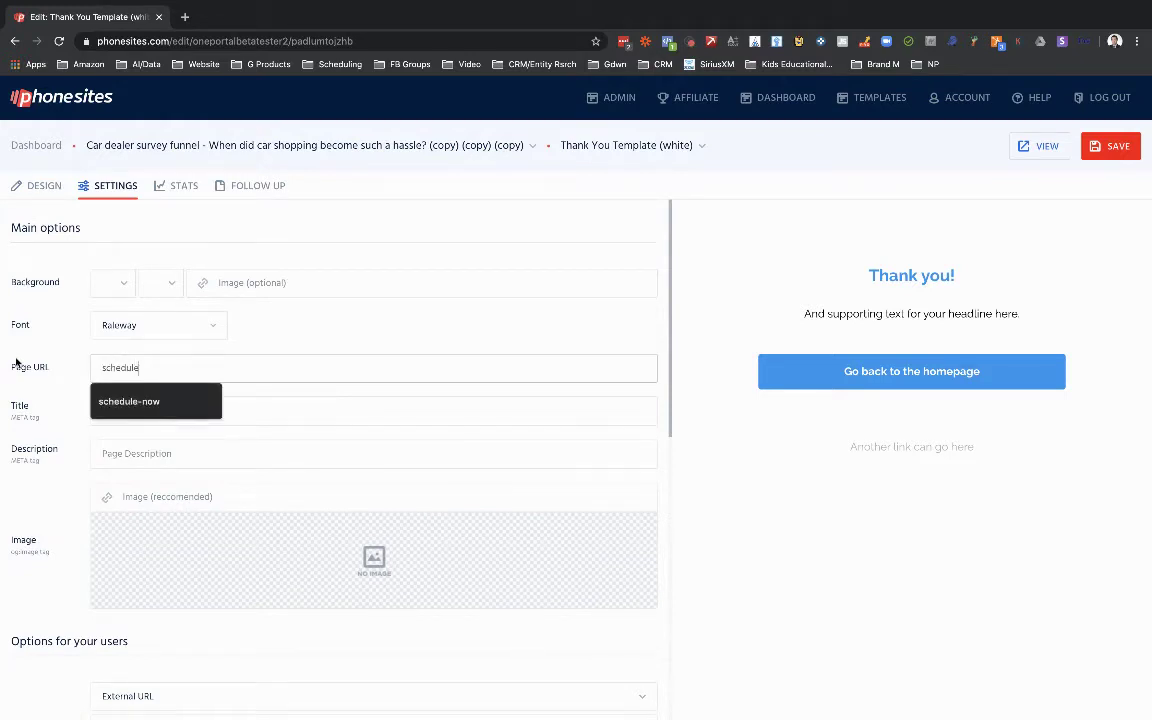
pyautogui.click(1115, 147)
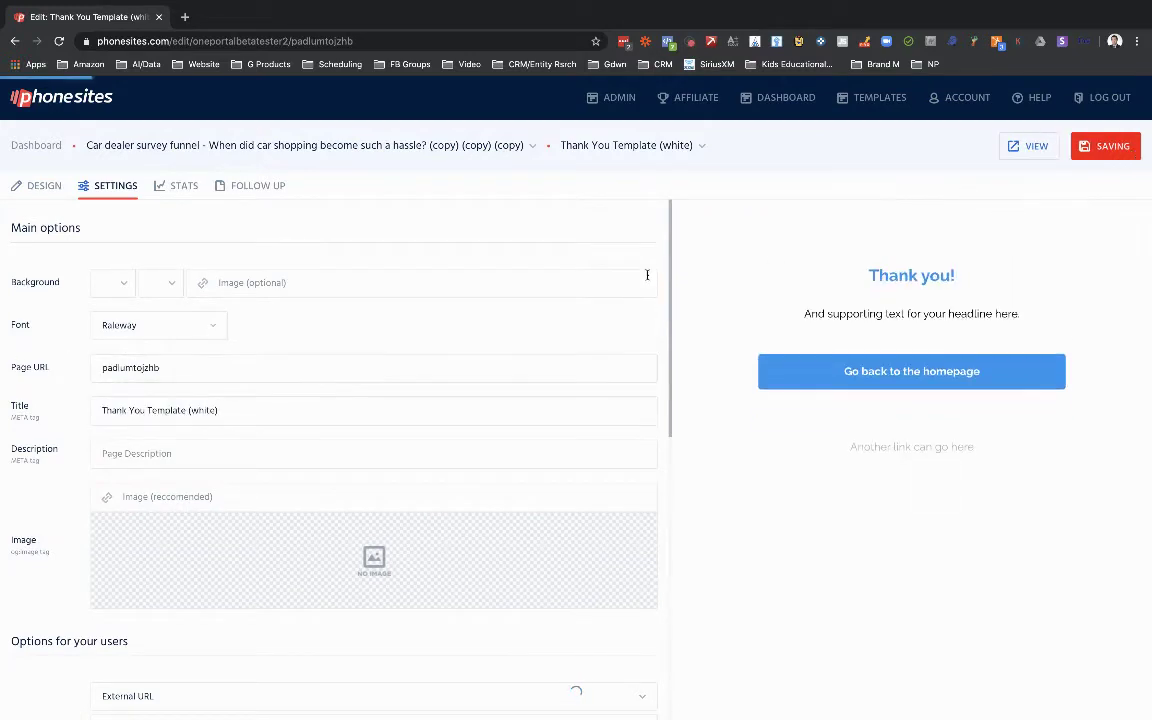
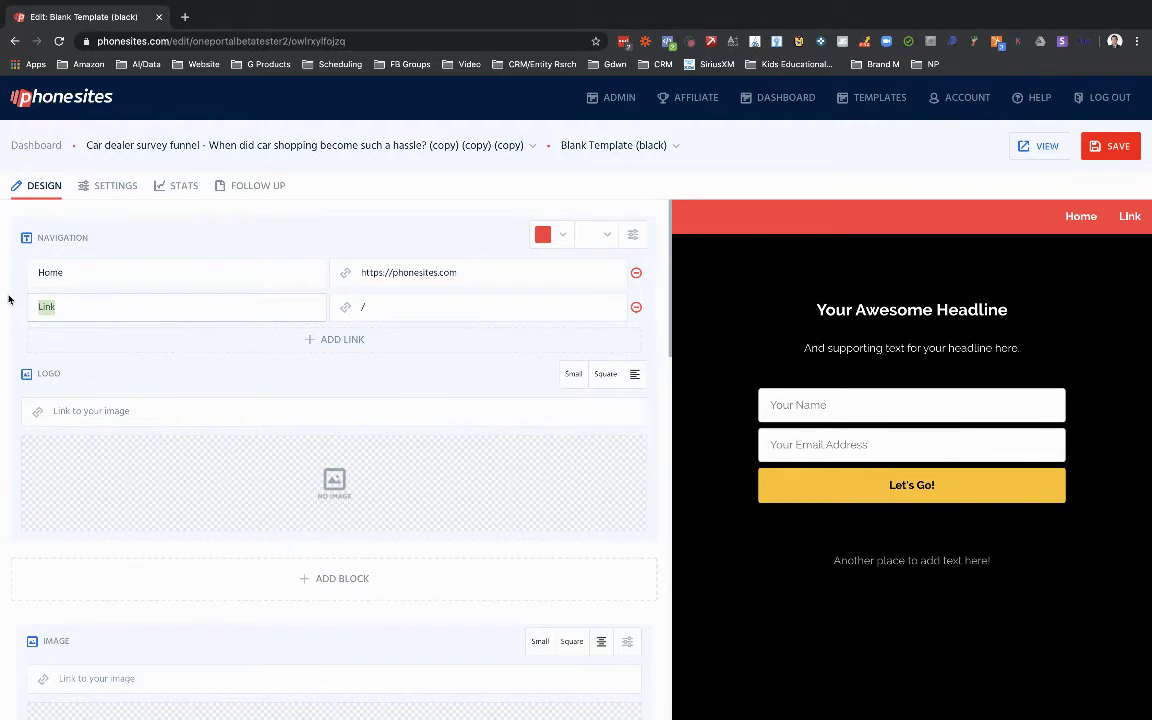
# - Label the black template page's second navigation link Schedule and set its address to /schedule
pyautogui.write('Schedule')
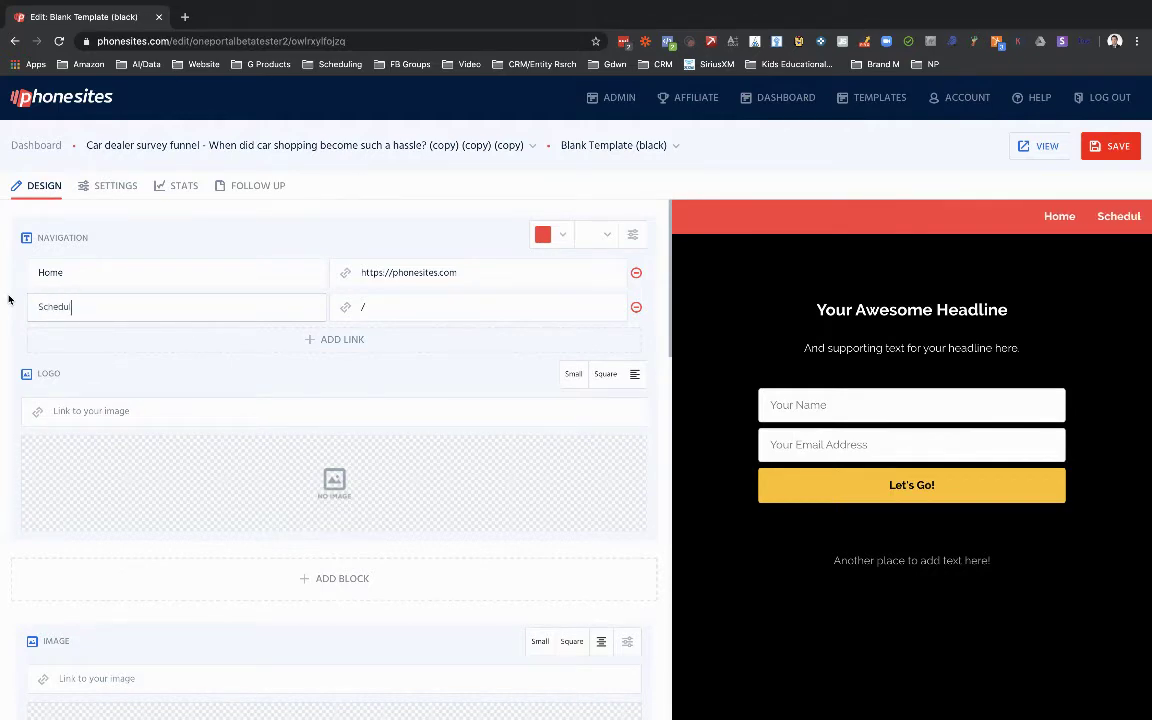
pyautogui.click(393, 308)
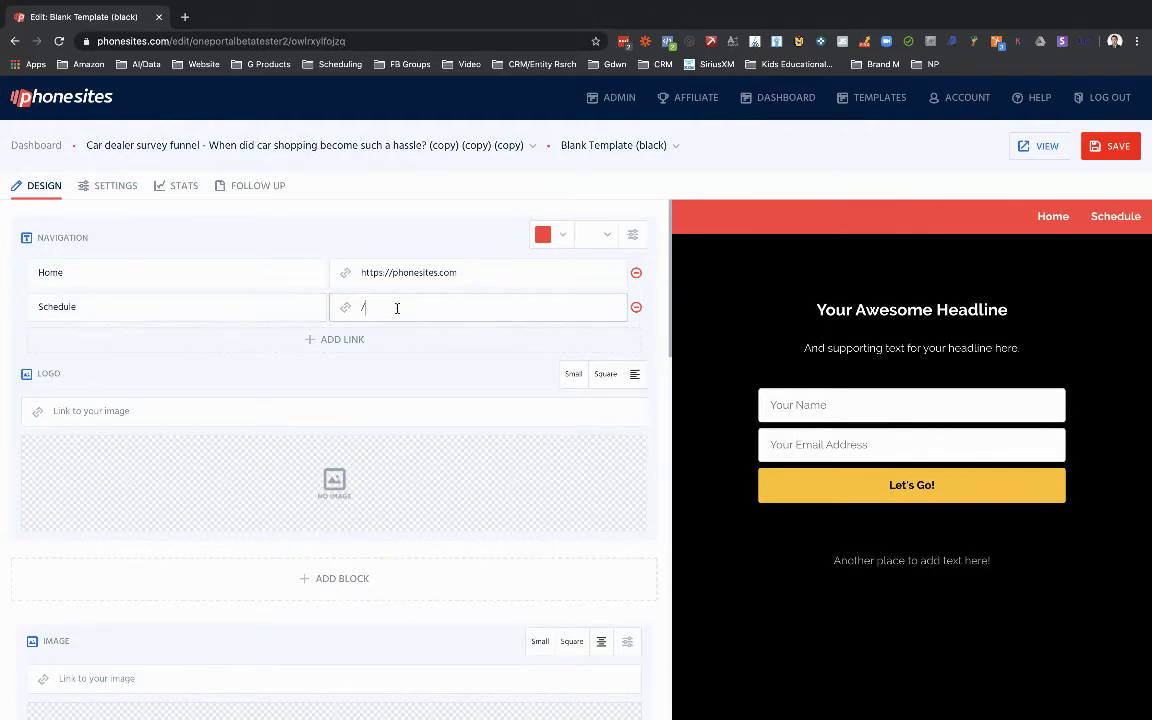
pyautogui.write('scho')
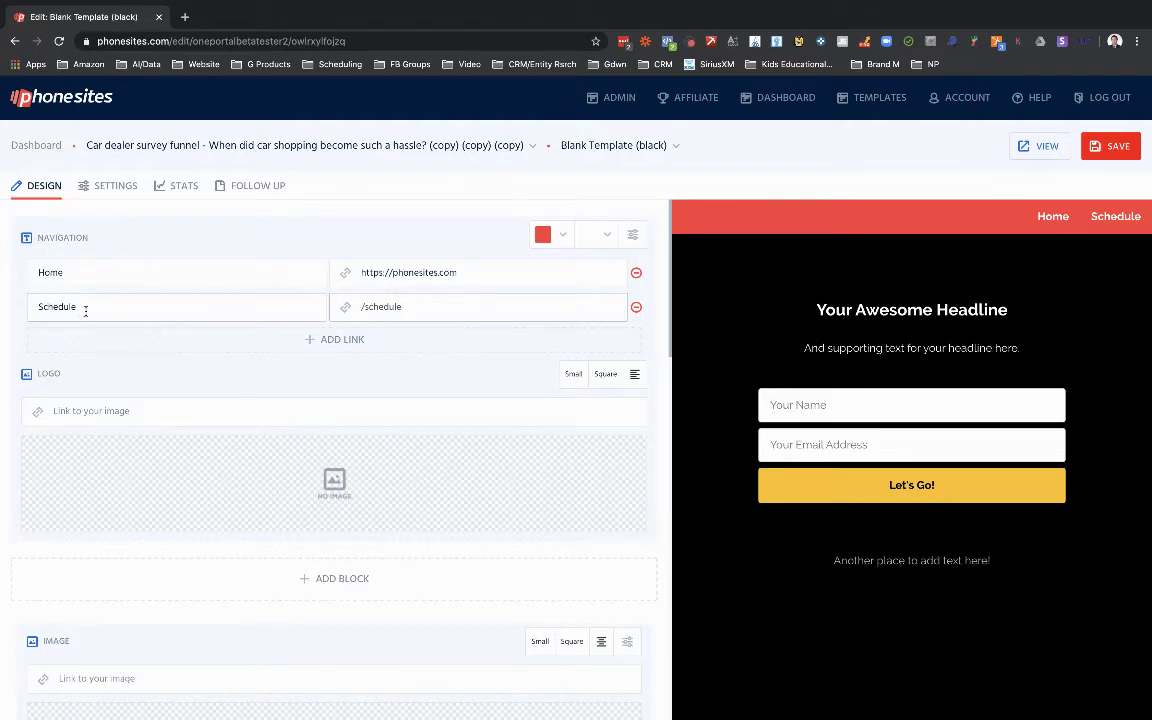
# - Rename the second navigation link as Book An Appointment
pyautogui.moveTo(85, 307); pyautogui.dragTo(11, 305)
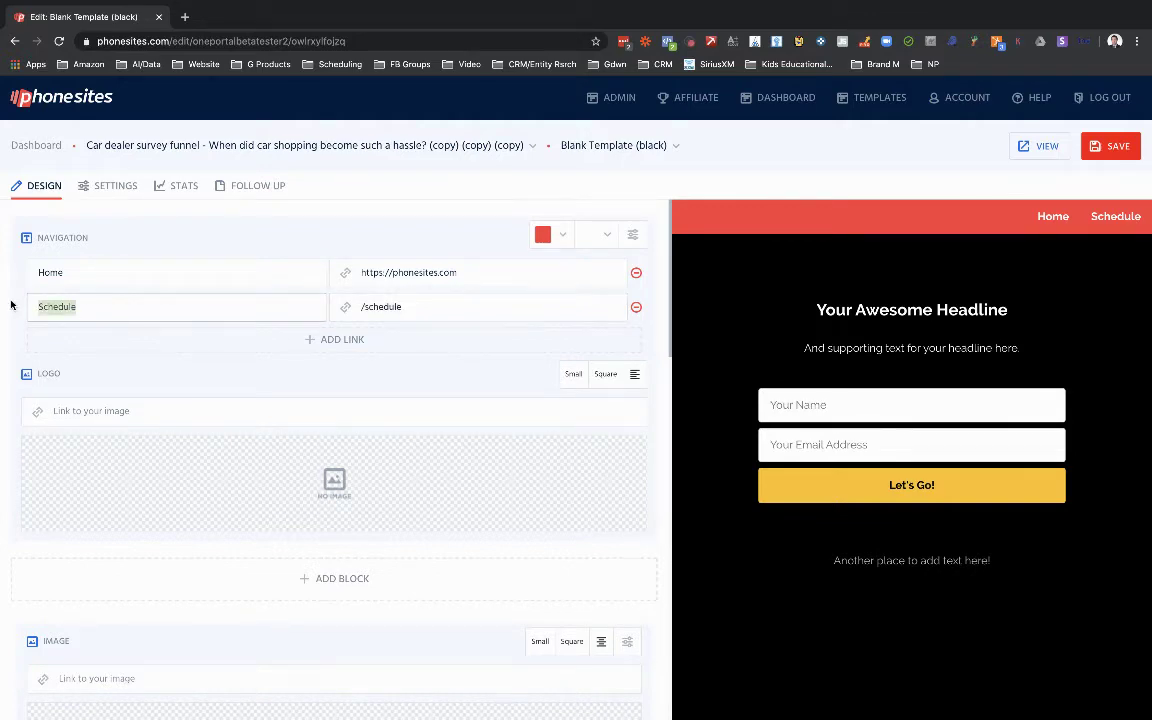
pyautogui.write('Book')
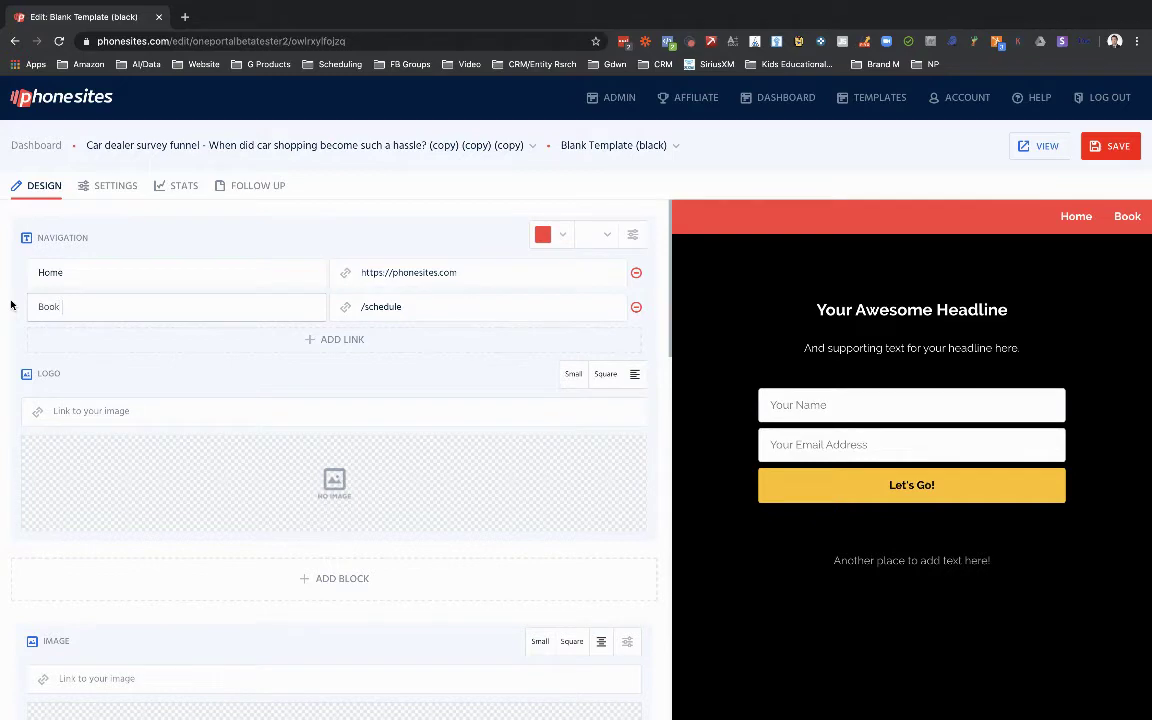
pyautogui.write(' An Appointmen')
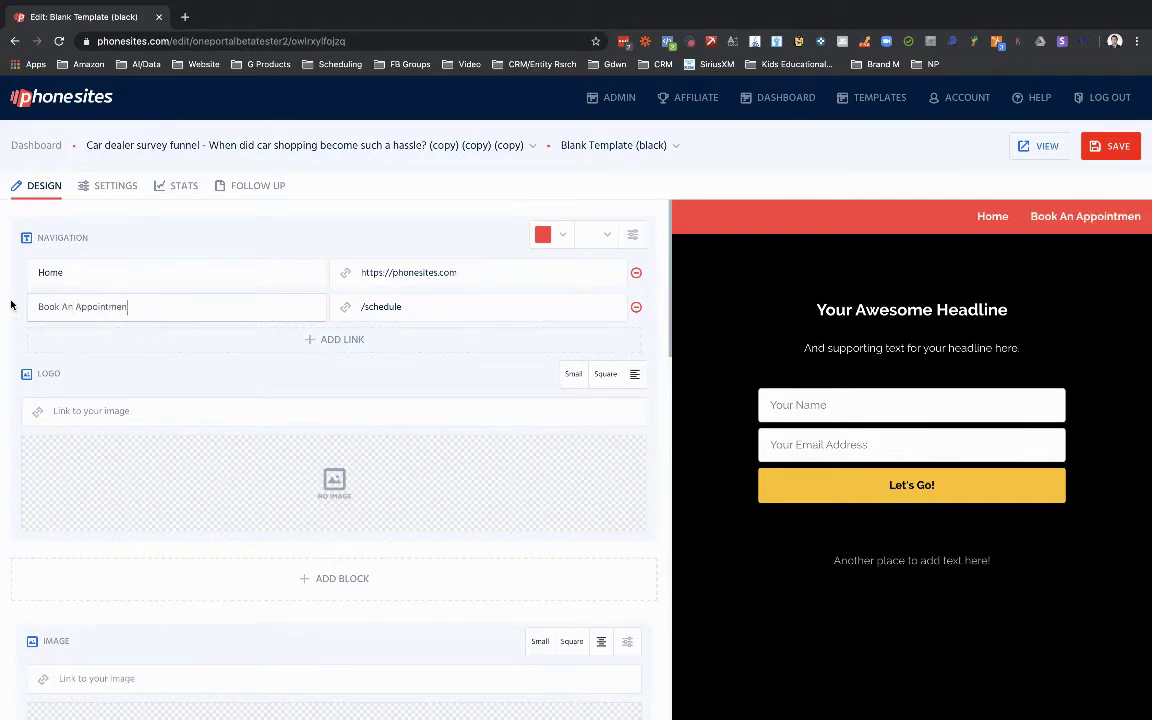
pyautogui.write('t')
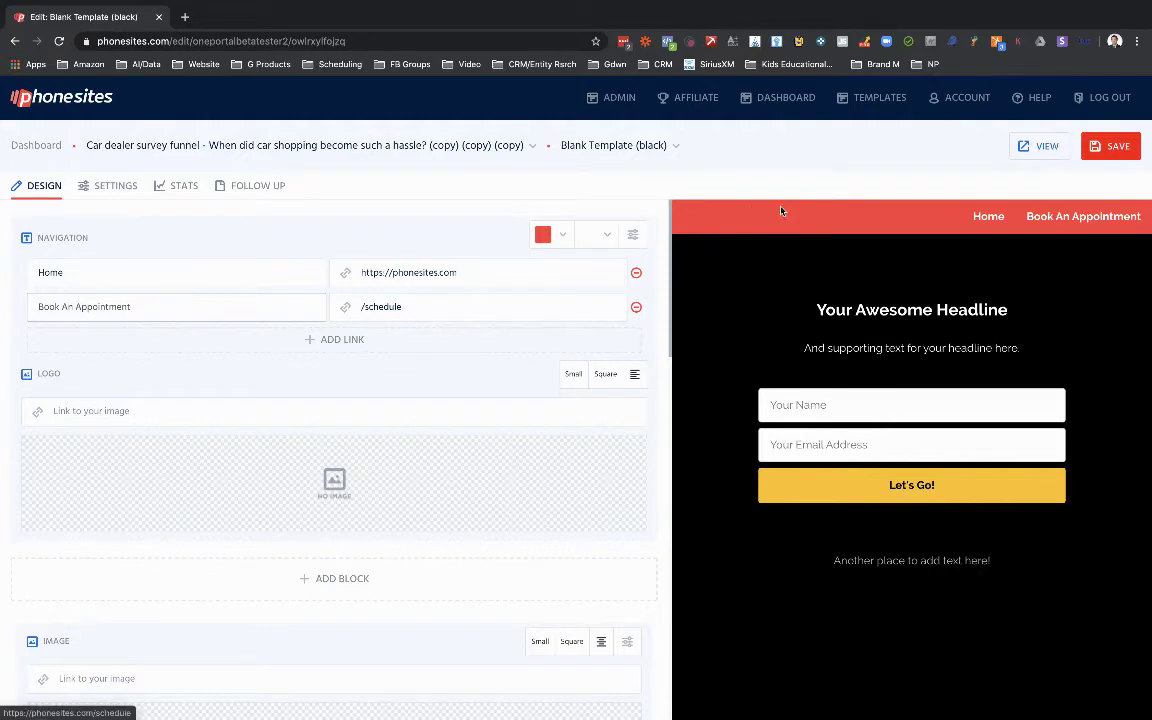
# - Add a third navigation link labelled Portfolio with the address /portfolio, and save the page
pyautogui.click(316, 341)
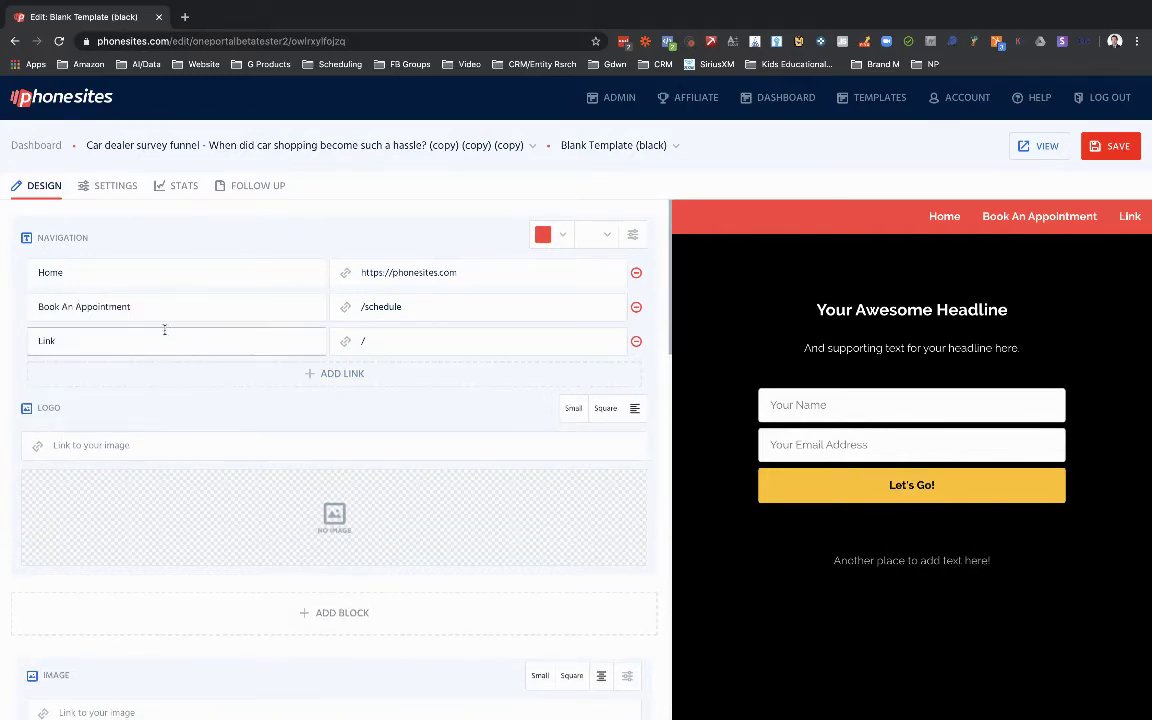
pyautogui.moveTo(118, 348); pyautogui.dragTo(2, 304)
pyautogui.write('Portfolio')
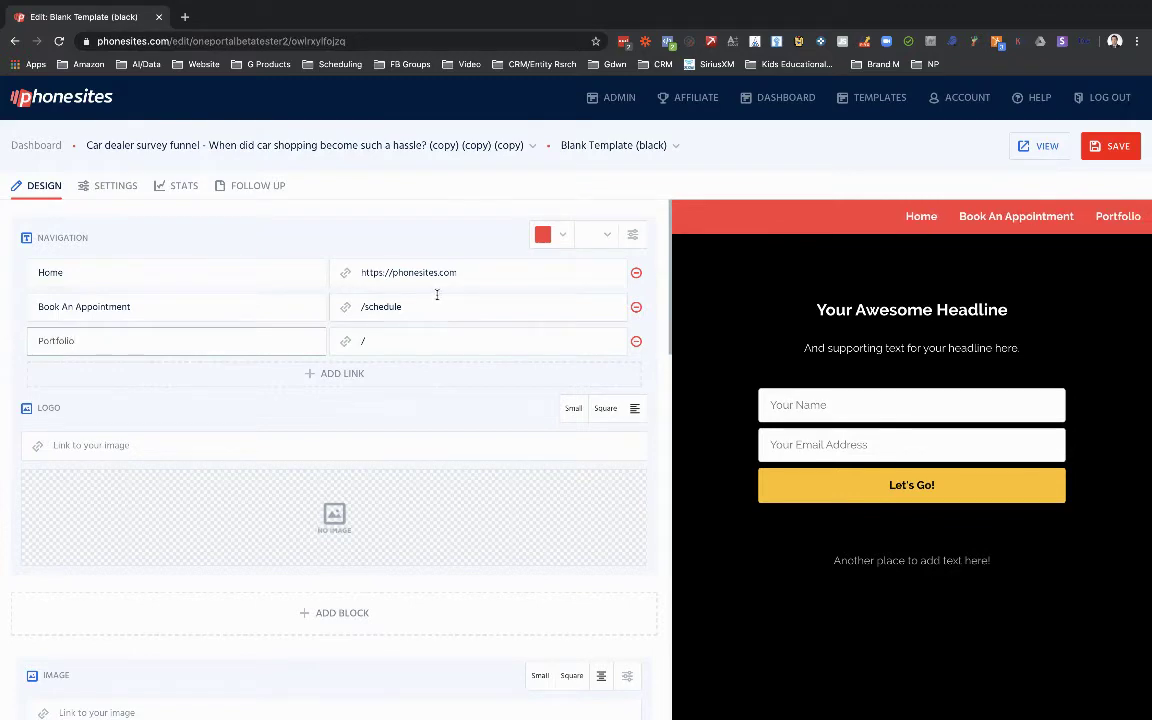
pyautogui.click(406, 343)
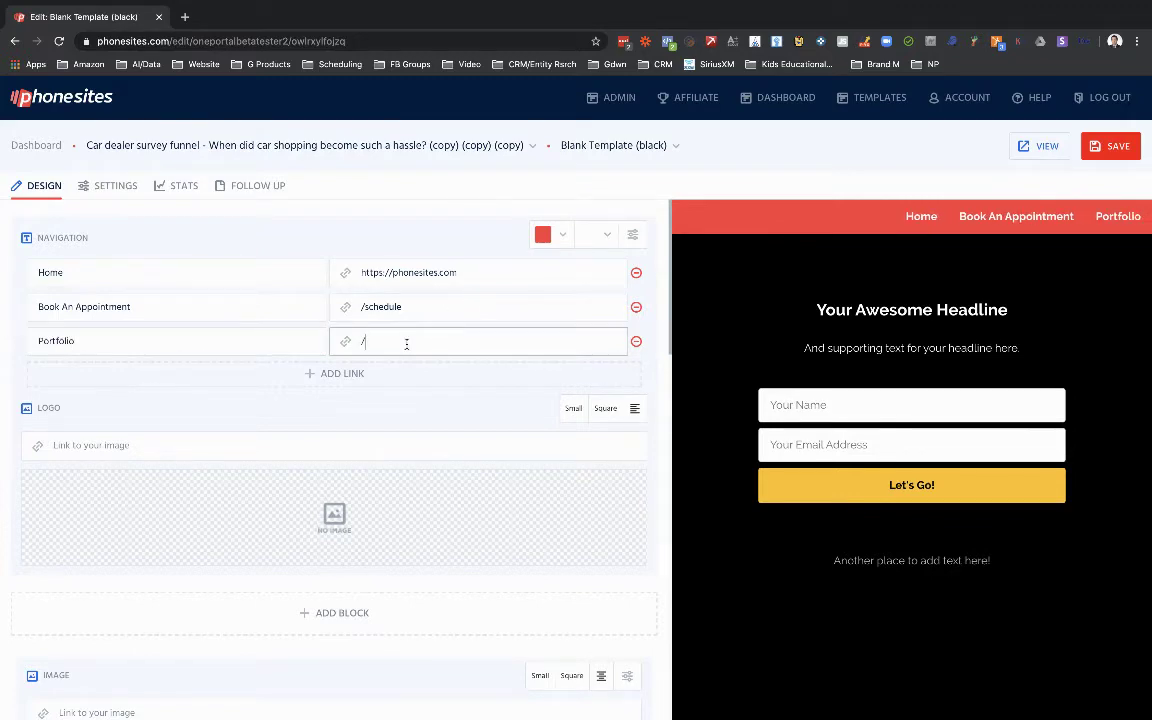
pyautogui.write('portfolio')
pyautogui.click(1107, 147)
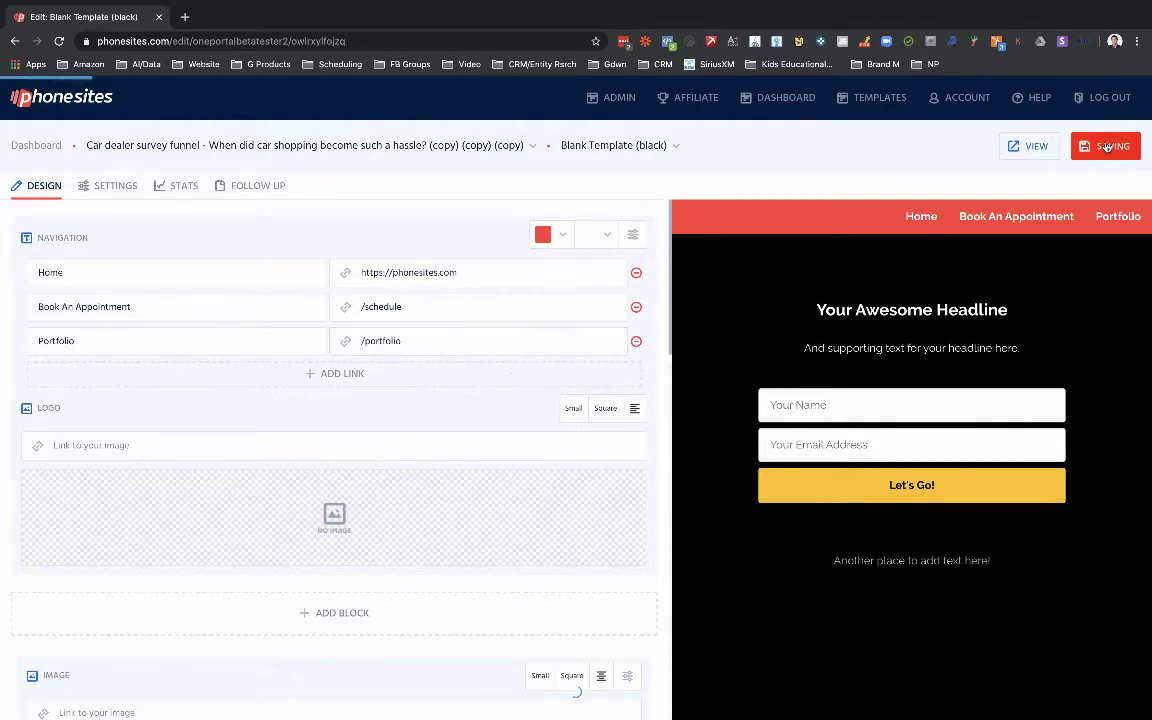
# - View the live page, test its Home navigation link, and return to the page editor
pyautogui.click(1027, 147)
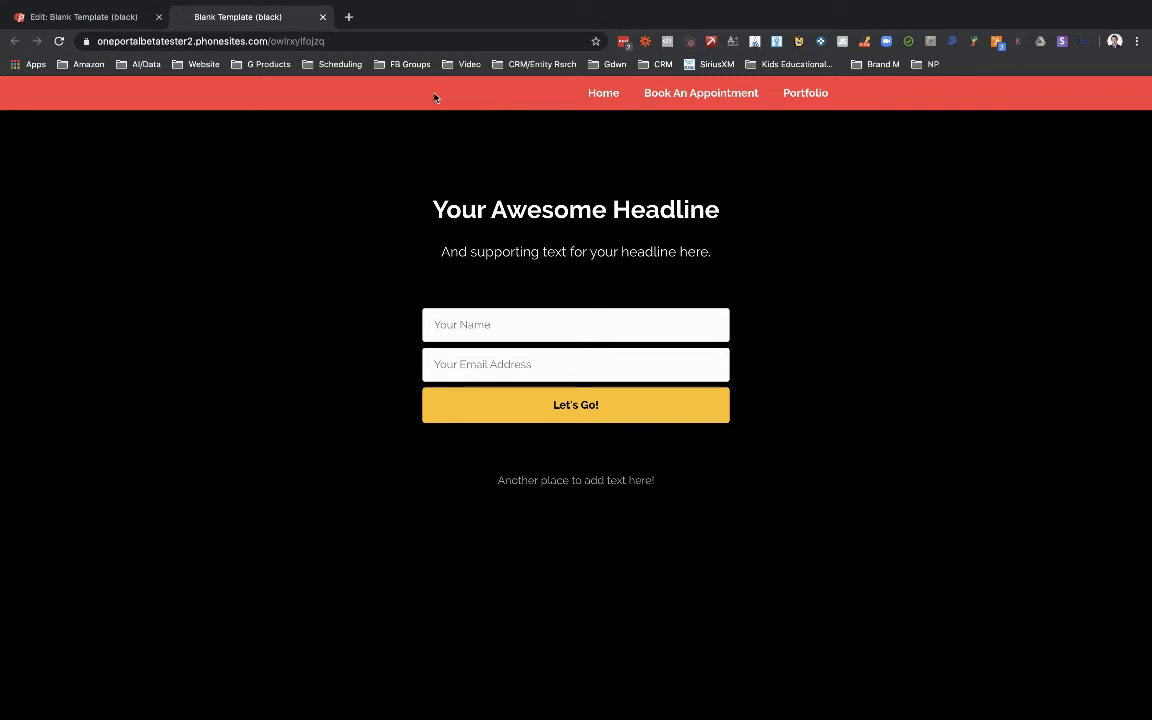
pyautogui.click(603, 97)
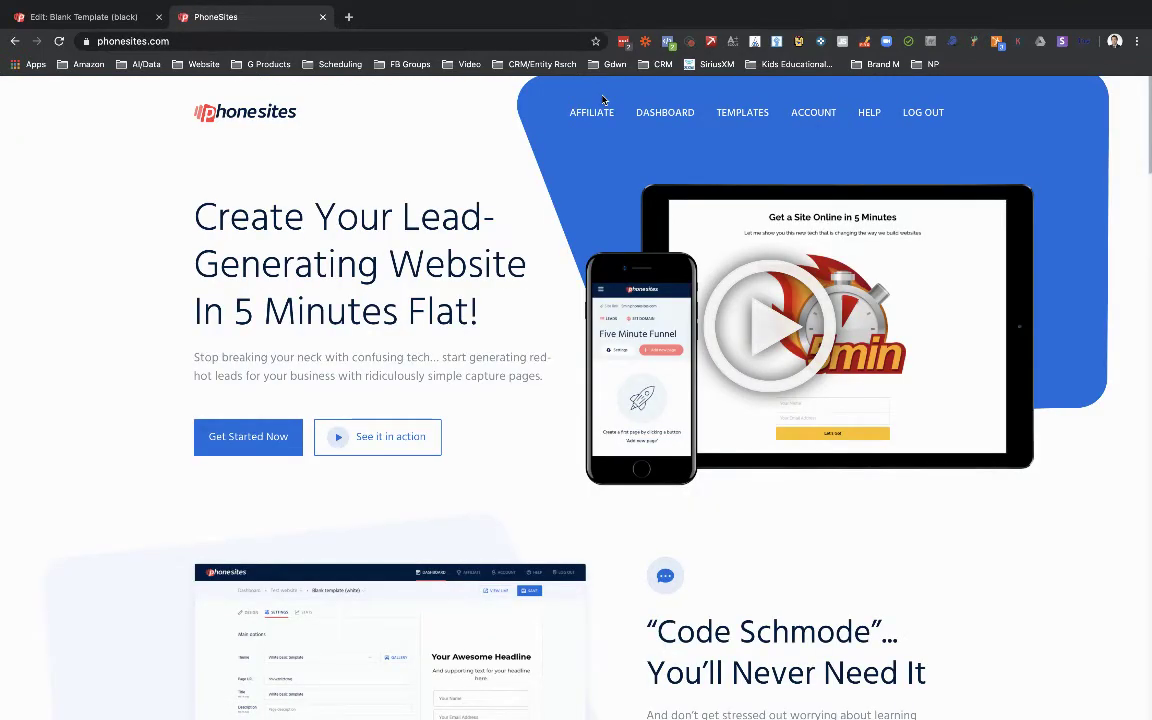
pyautogui.click(42, 20)
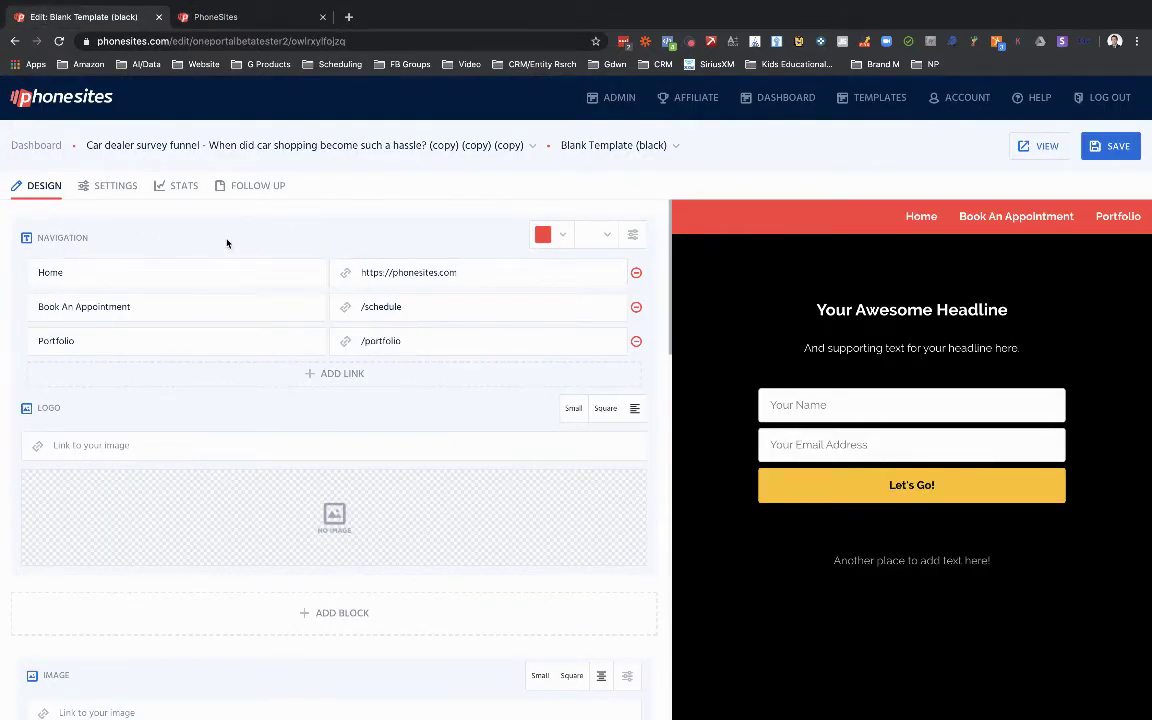
# - Return to the live black template page, test its Book An Appointment link, and close the live page
pyautogui.click(220, 16)
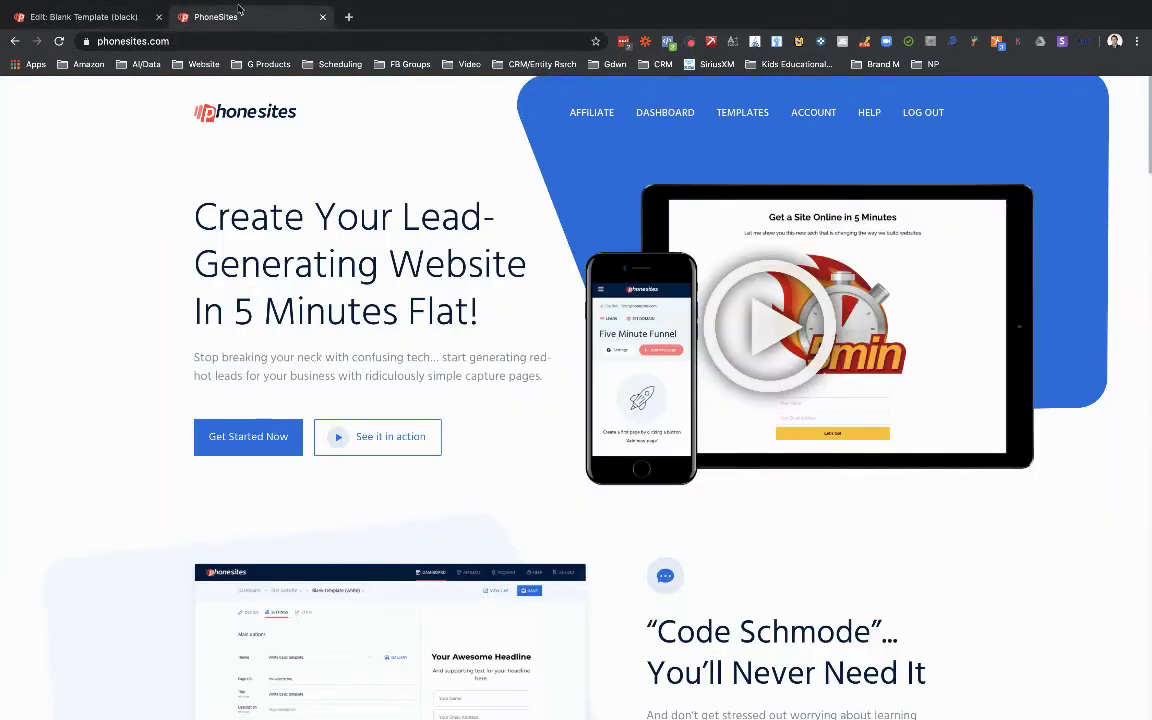
pyautogui.click(14, 41)
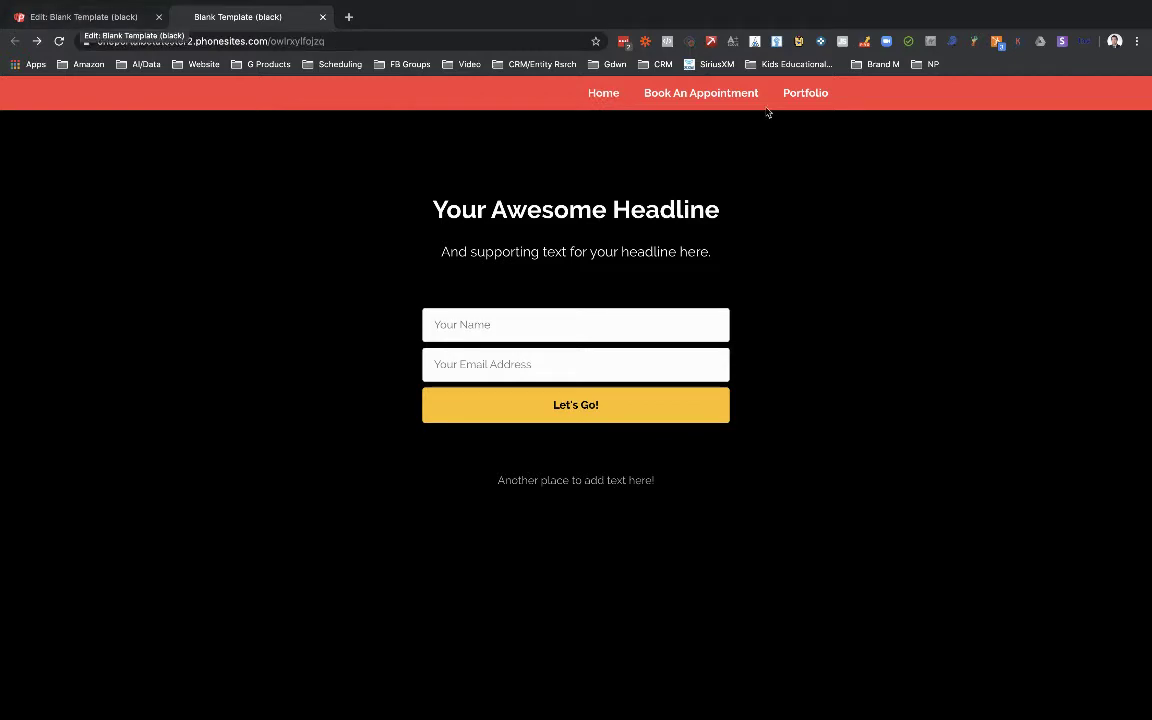
pyautogui.click(738, 95)
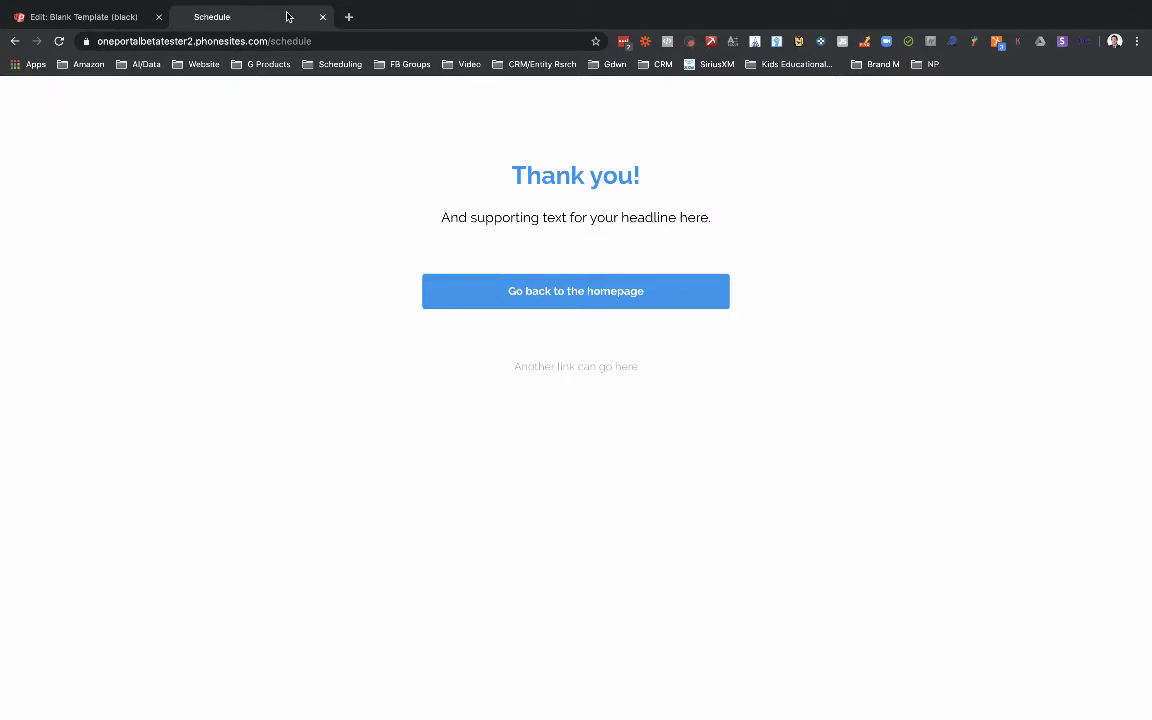
pyautogui.click(322, 17)
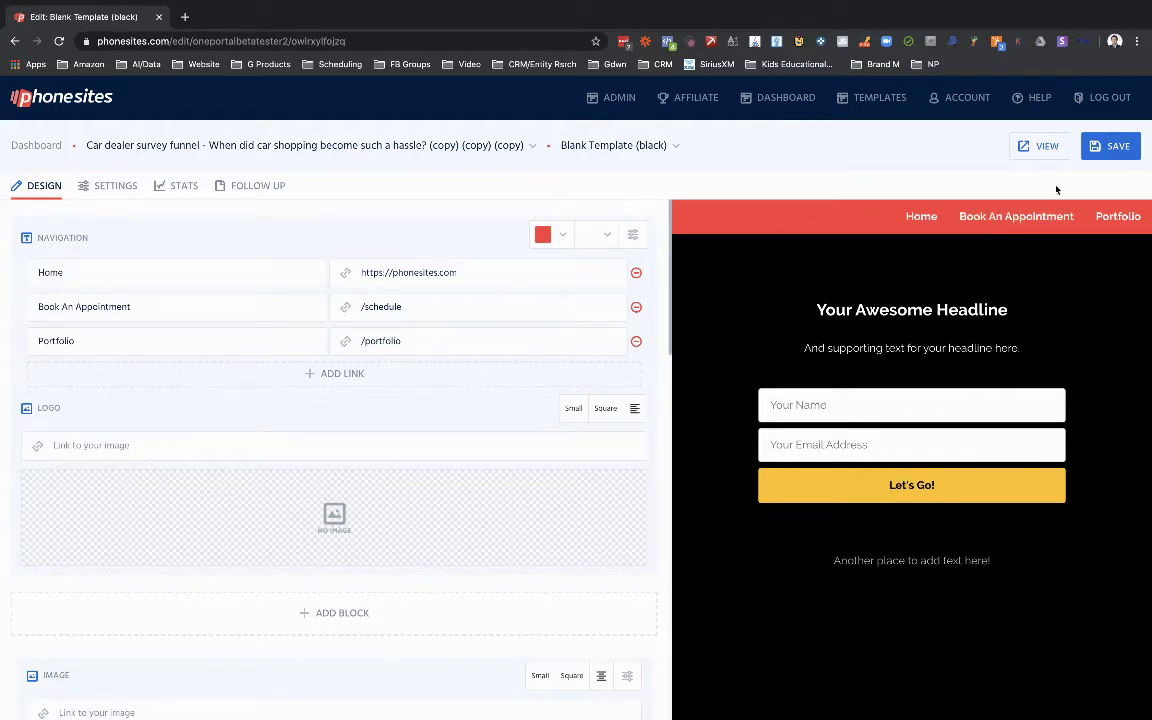
# - Look up the page's URL in its settings, and return to the page design
pyautogui.click(96, 185)
pyautogui.scroll(-10, 154, 429)
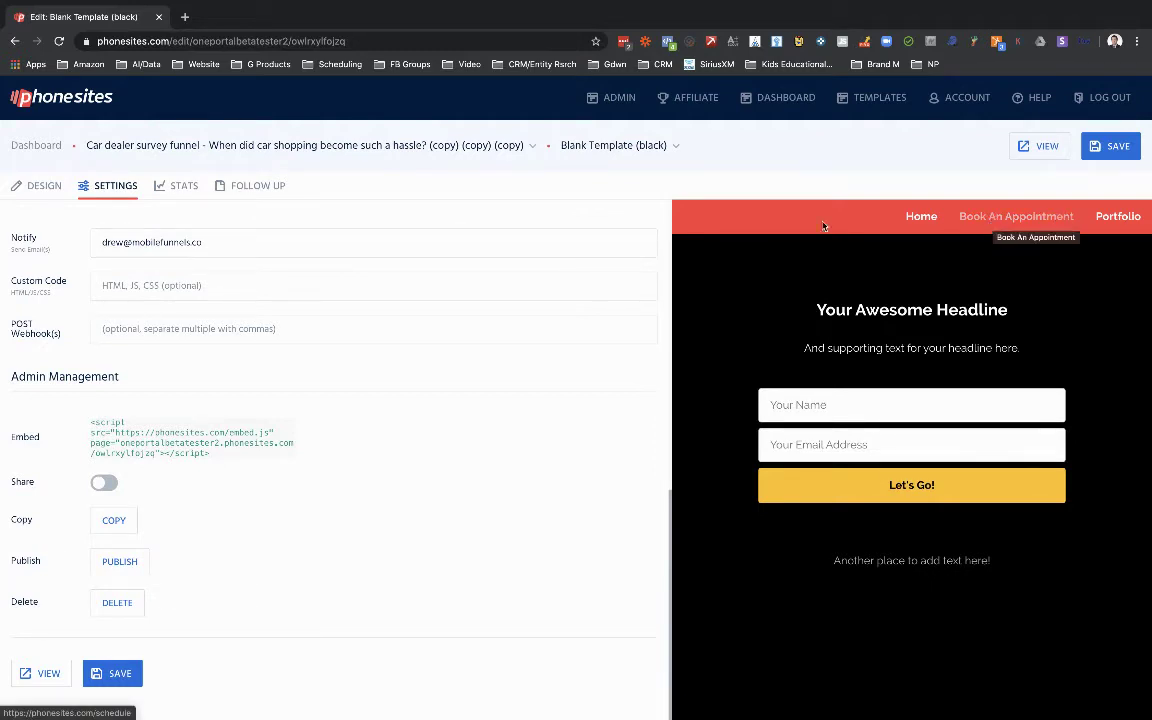
pyautogui.scroll(10, 372, 225)
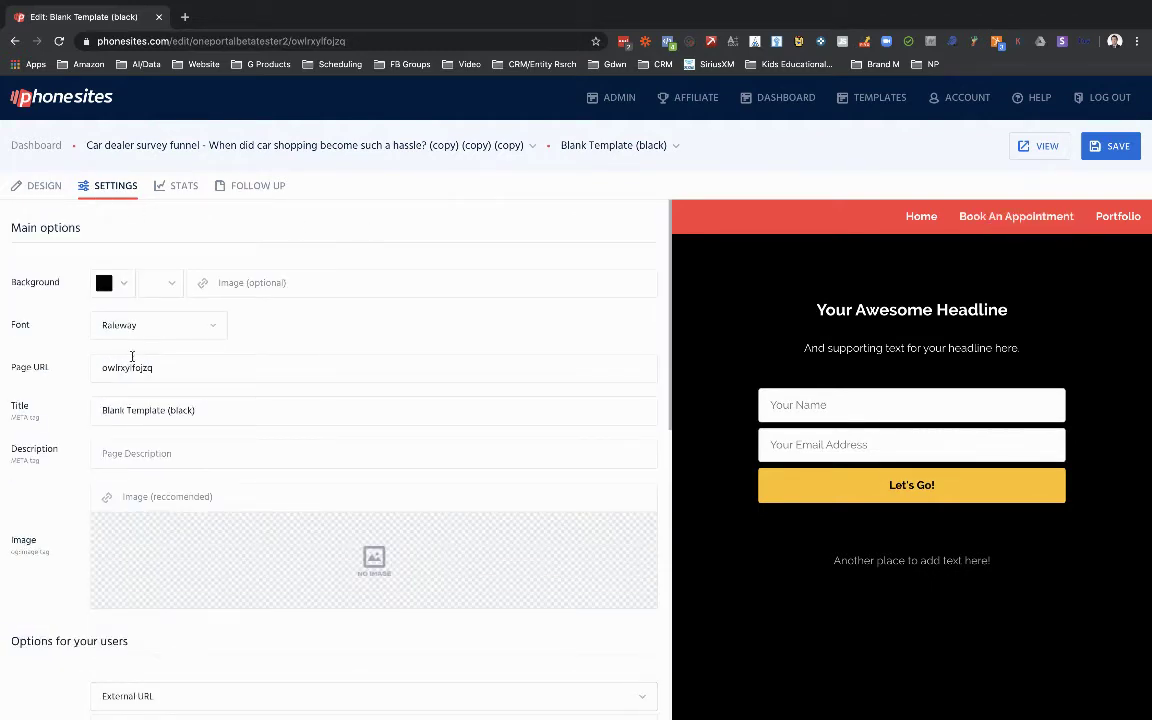
pyautogui.moveTo(156, 368); pyautogui.dragTo(48, 364)
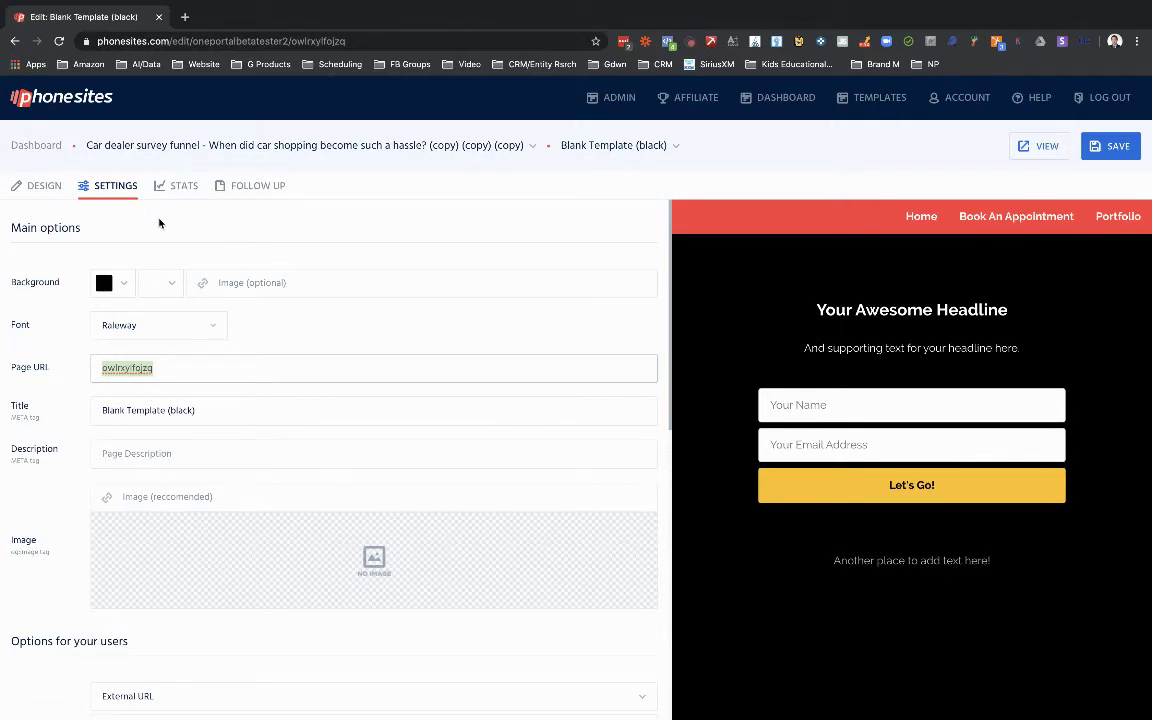
pyautogui.click(44, 185)
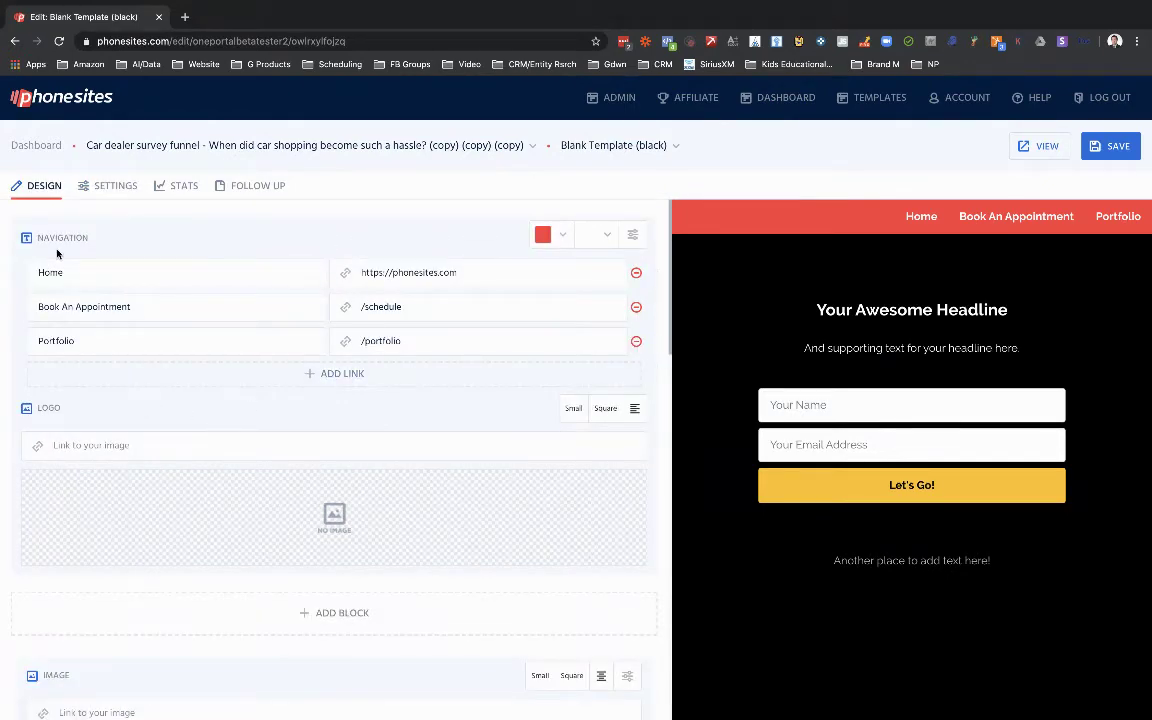
# - Insert the baseball bird mascot image on a blue background from the gallery as the navigation logo
pyautogui.click(118, 445)
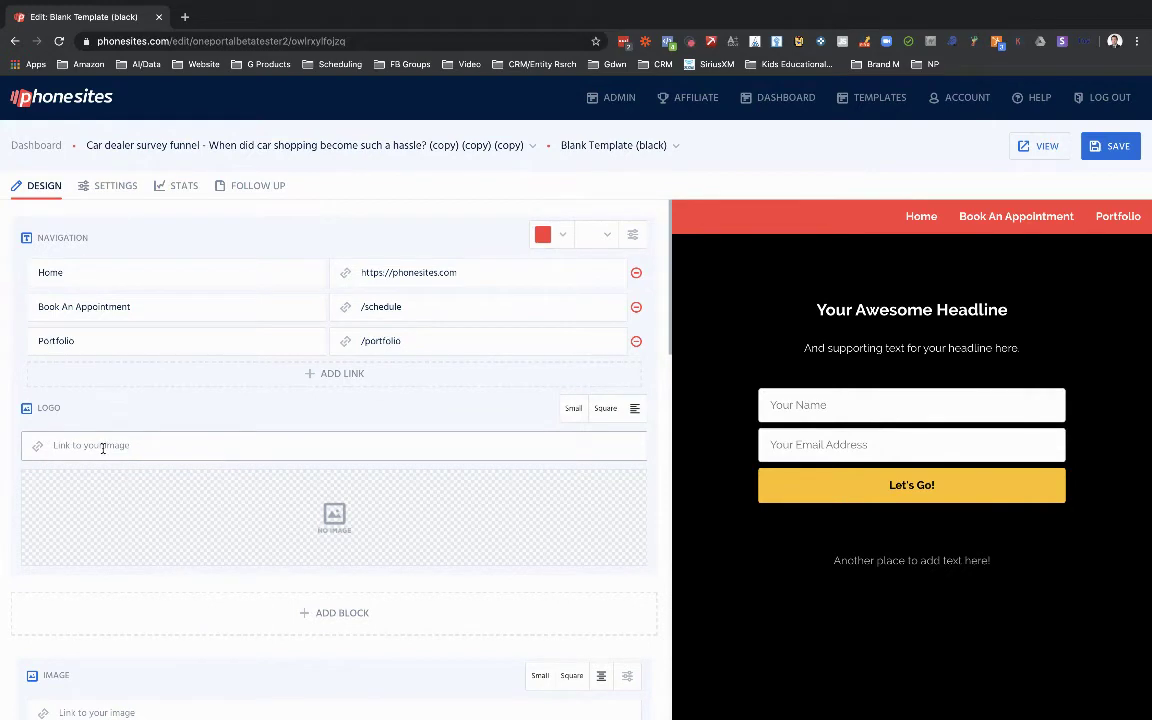
pyautogui.click(335, 532)
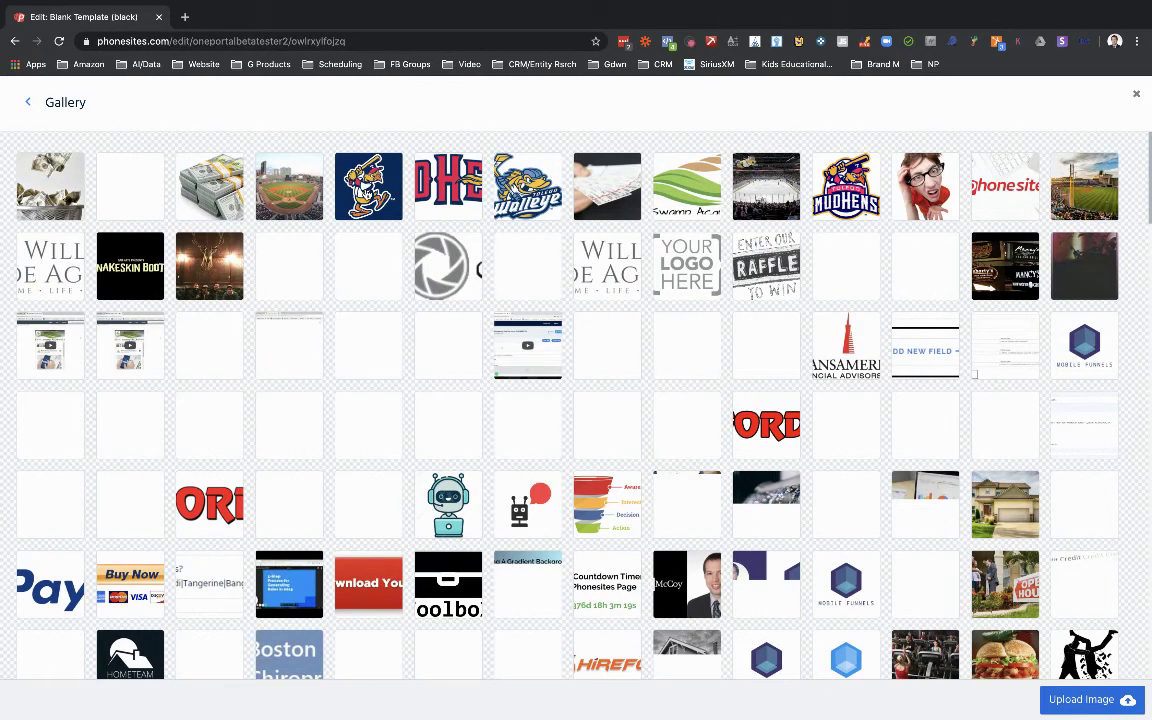
pyautogui.click(366, 193)
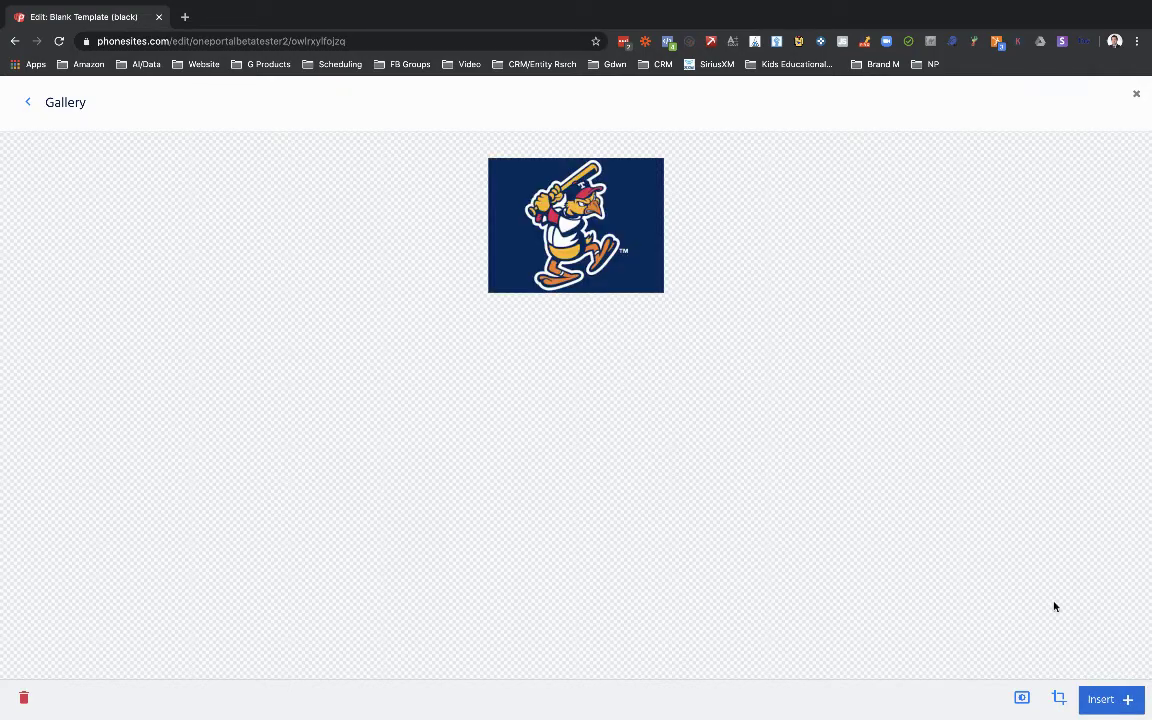
pyautogui.click(1104, 699)
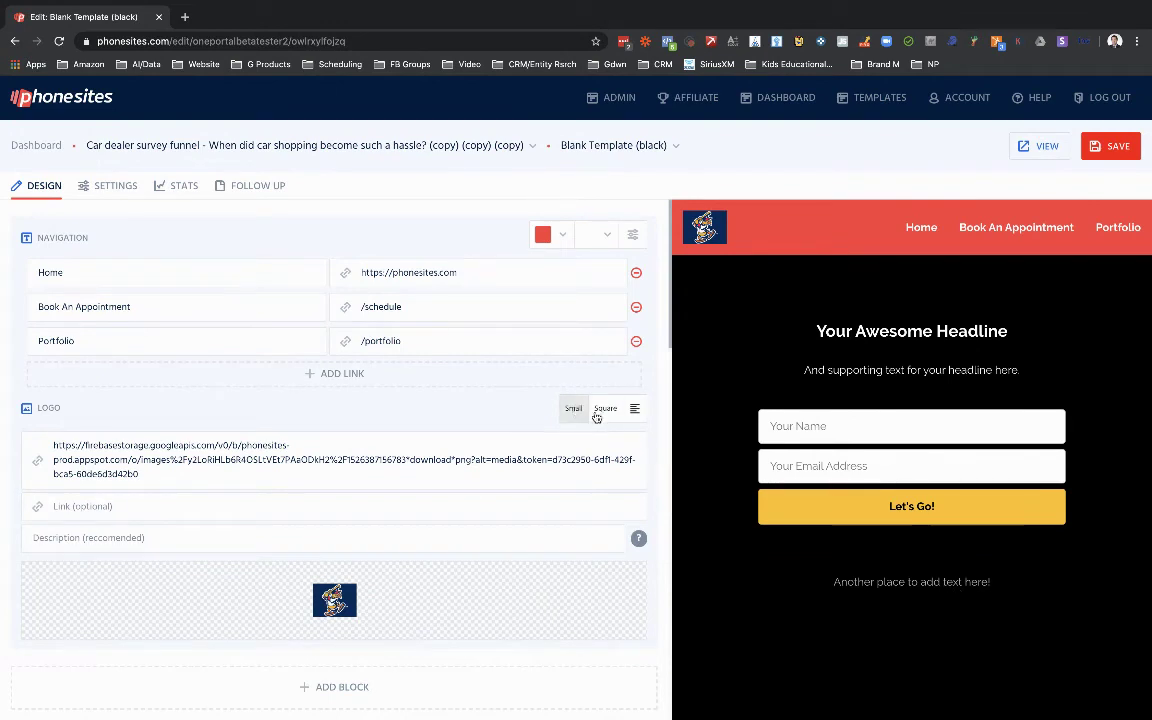
# - Try out centre alignment for the navigation logo and set its final alignment to right
pyautogui.click(634, 410)
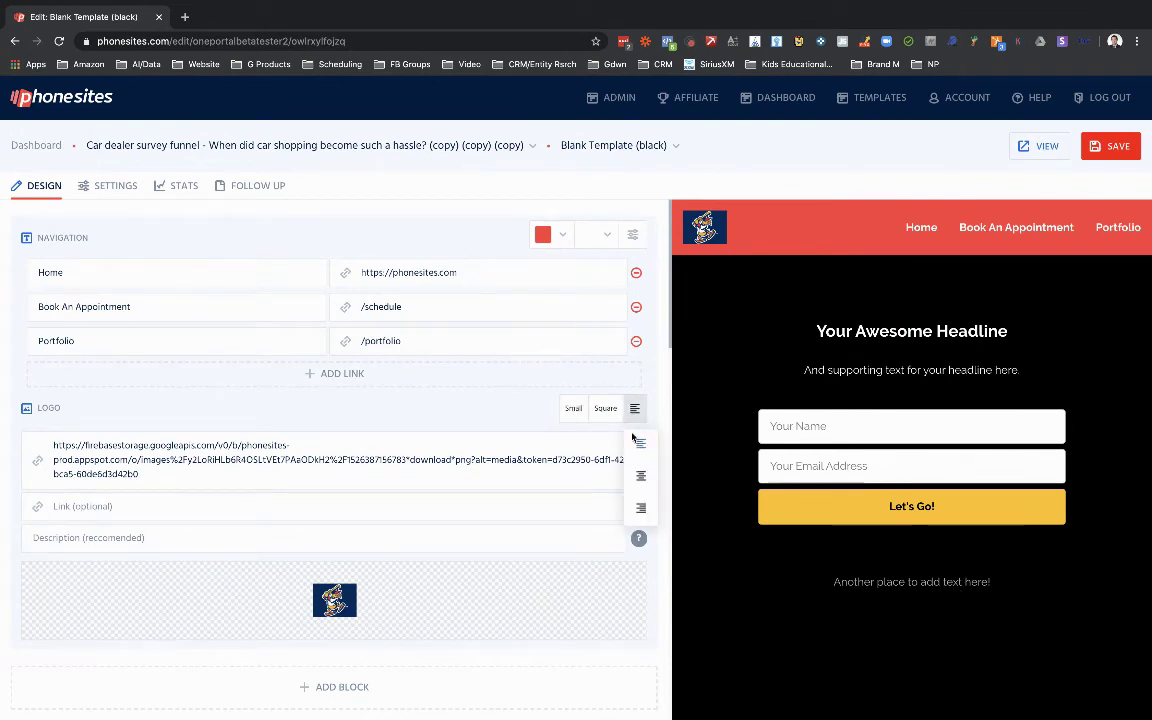
pyautogui.click(636, 476)
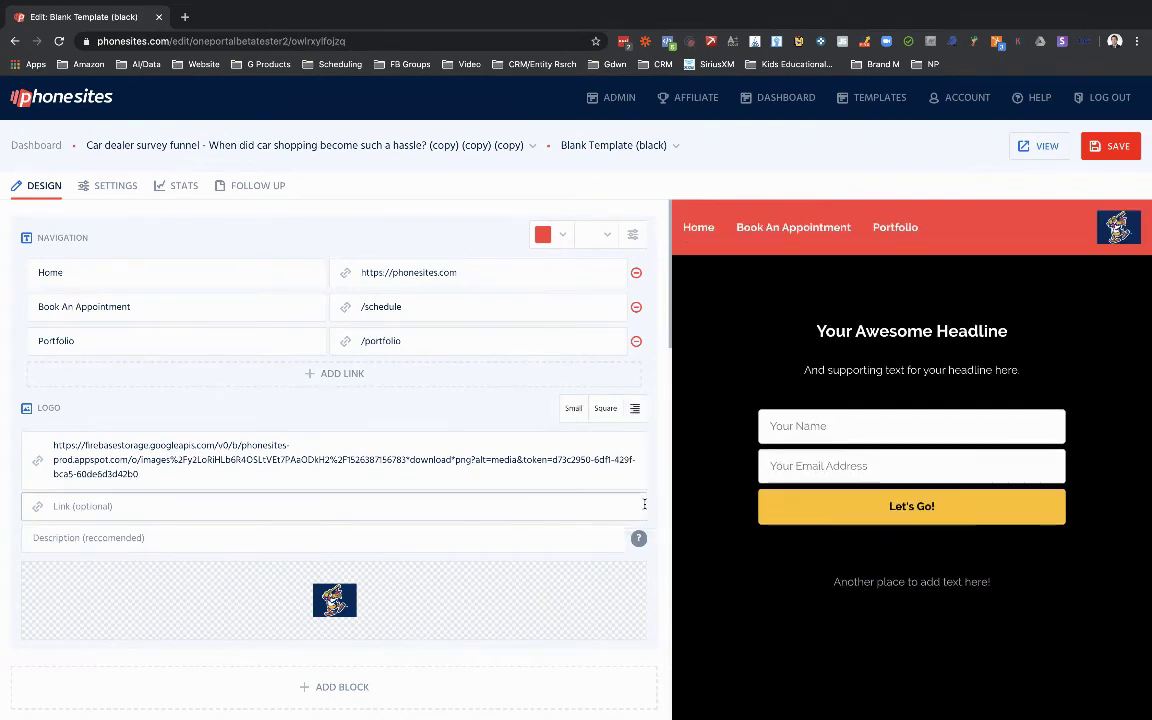
pyautogui.click(634, 408)
pyautogui.click(641, 479)
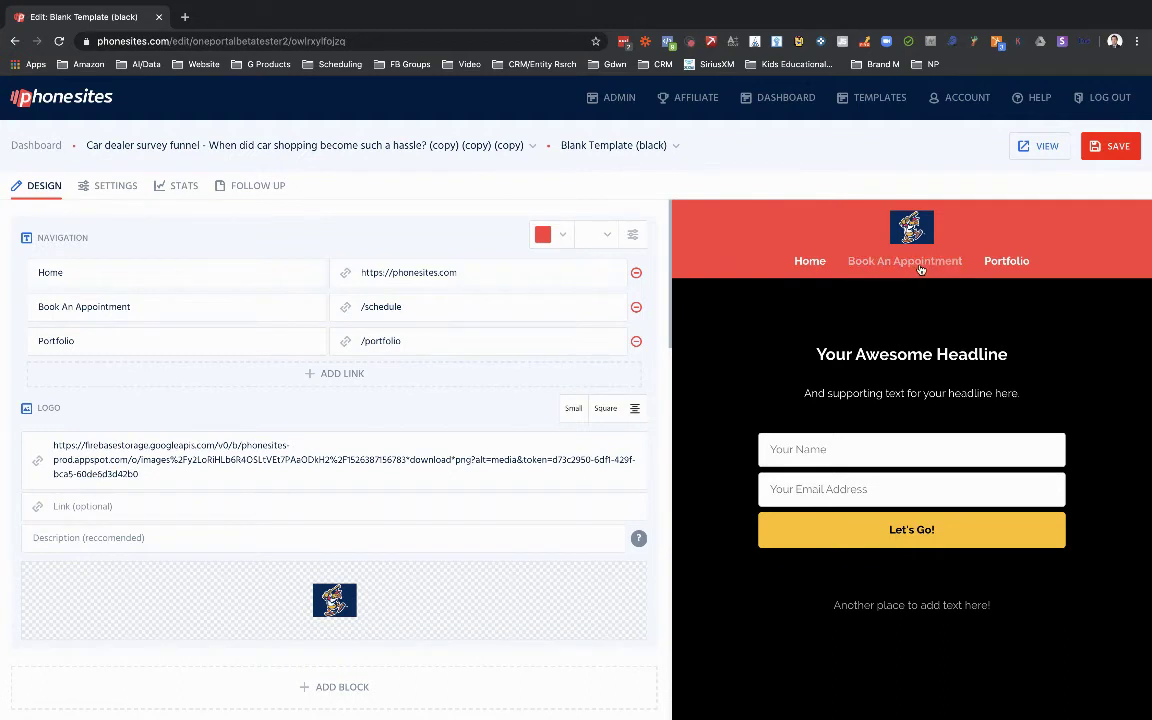
pyautogui.moveTo(634, 410)
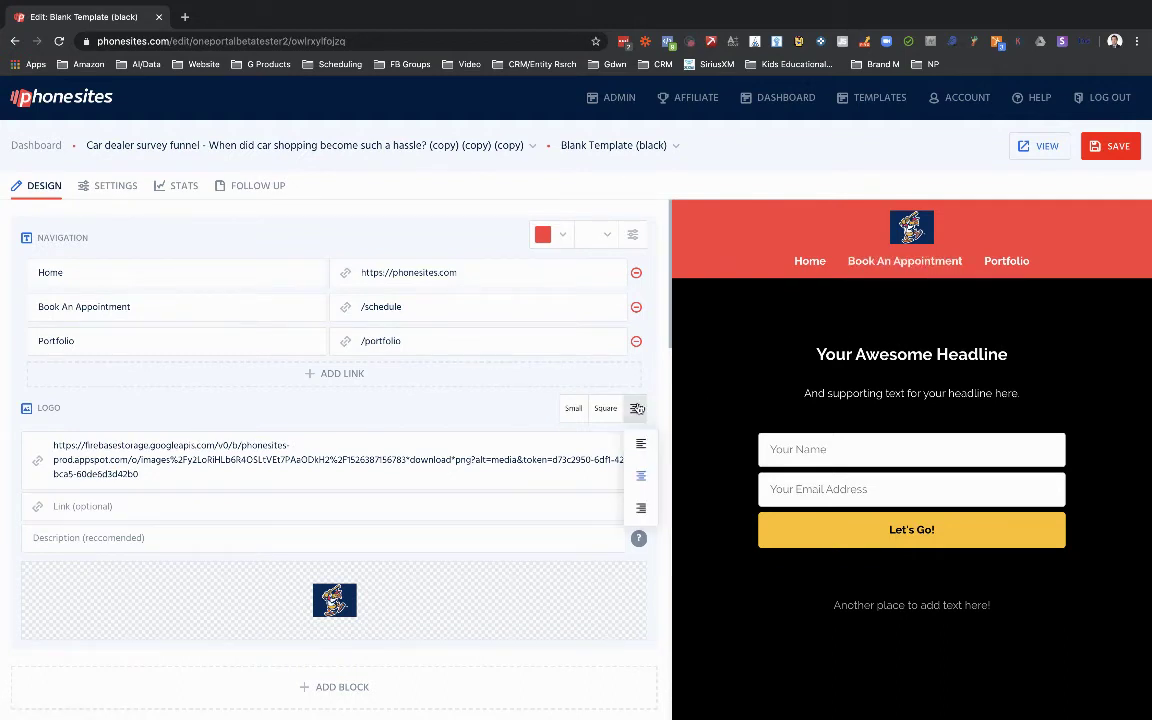
pyautogui.click(640, 511)
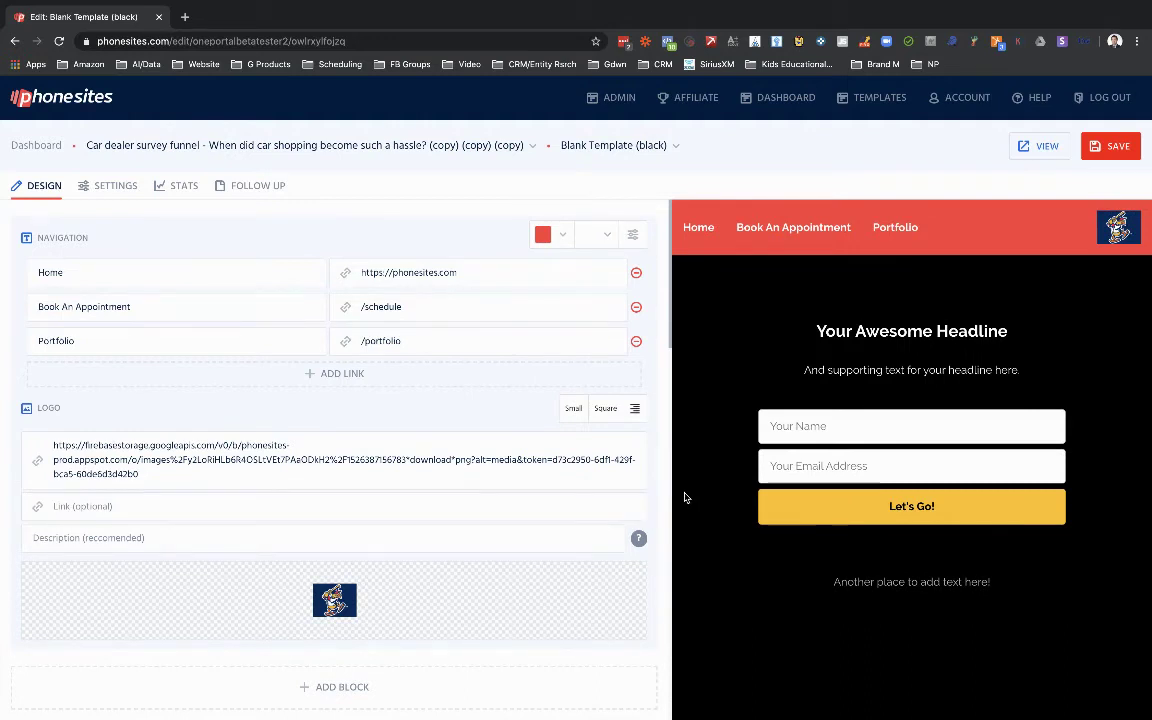
# - Save the page, view the live version with the logo, and return to the page editor
pyautogui.click(1098, 150)
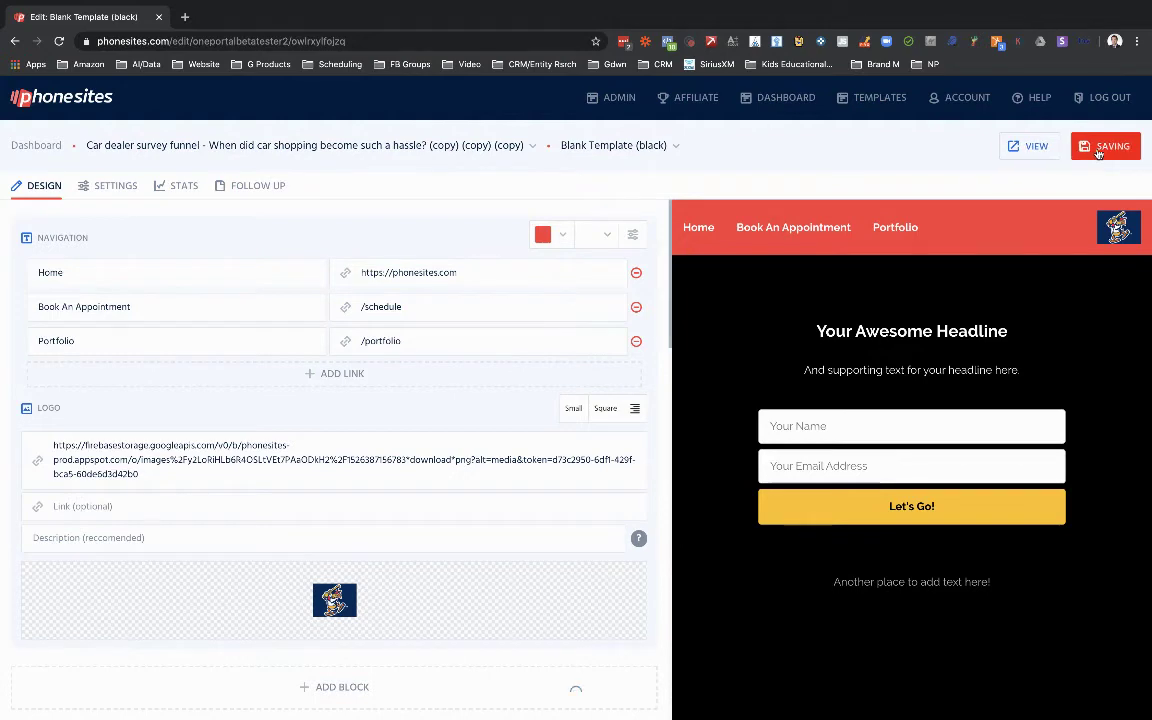
pyautogui.click(1036, 146)
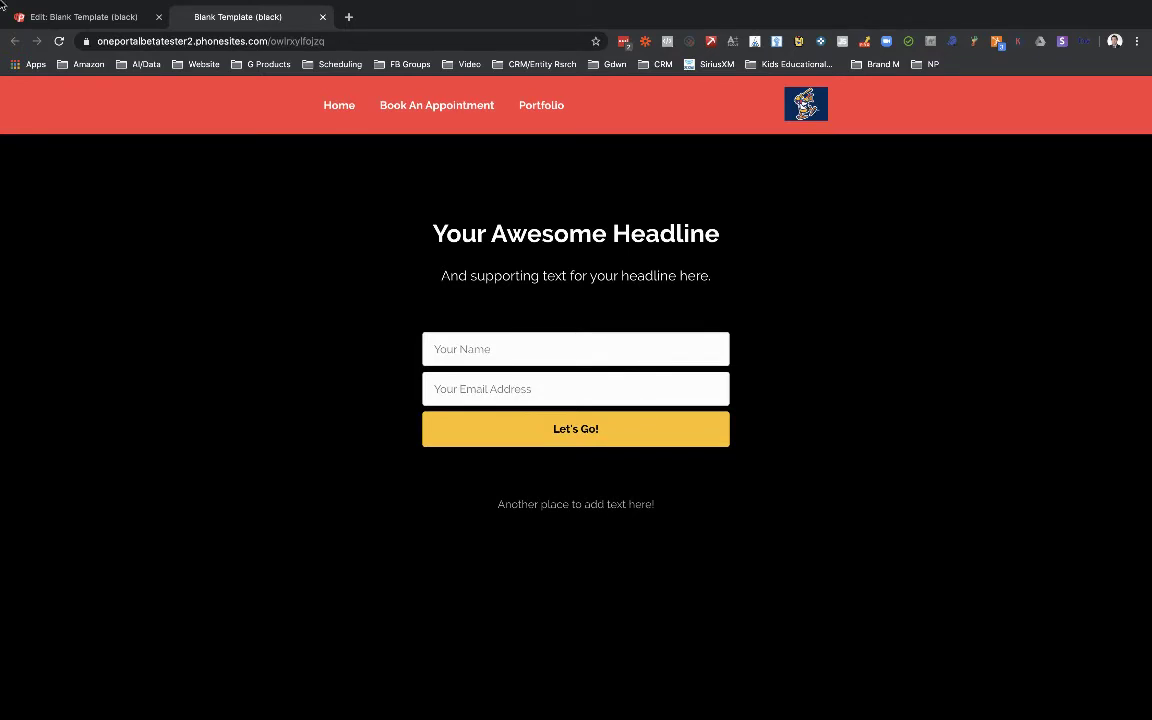
pyautogui.click(88, 20)
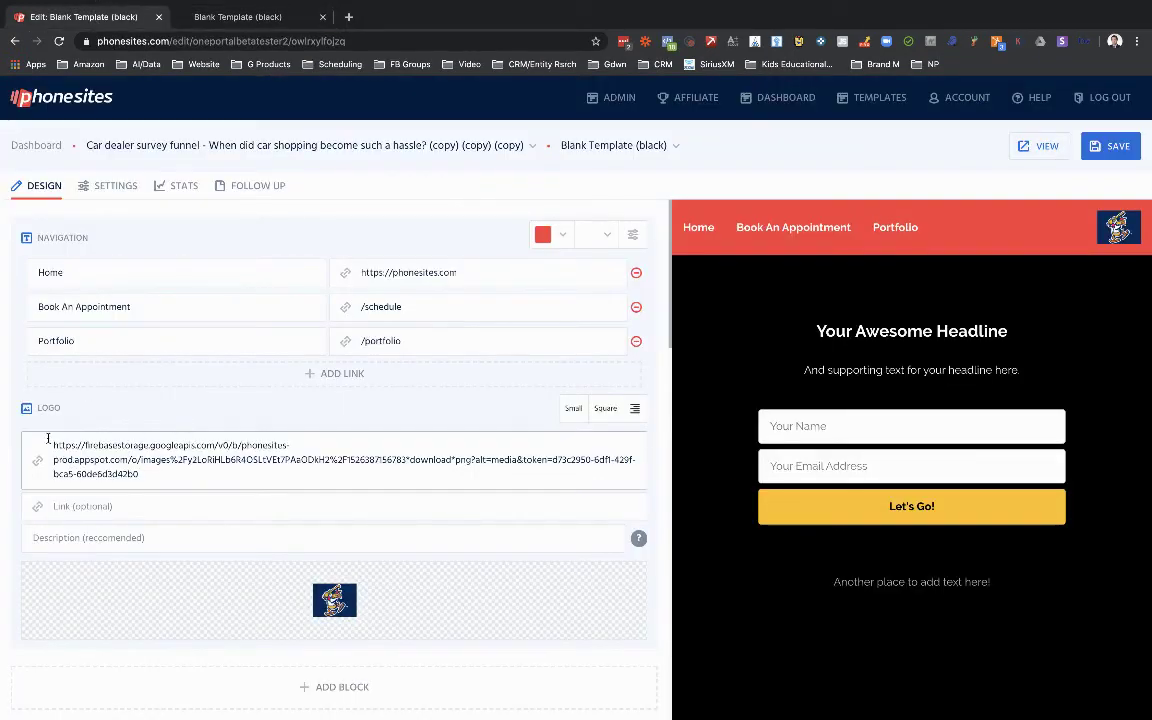
pyautogui.moveTo(48, 438); pyautogui.dragTo(151, 478)
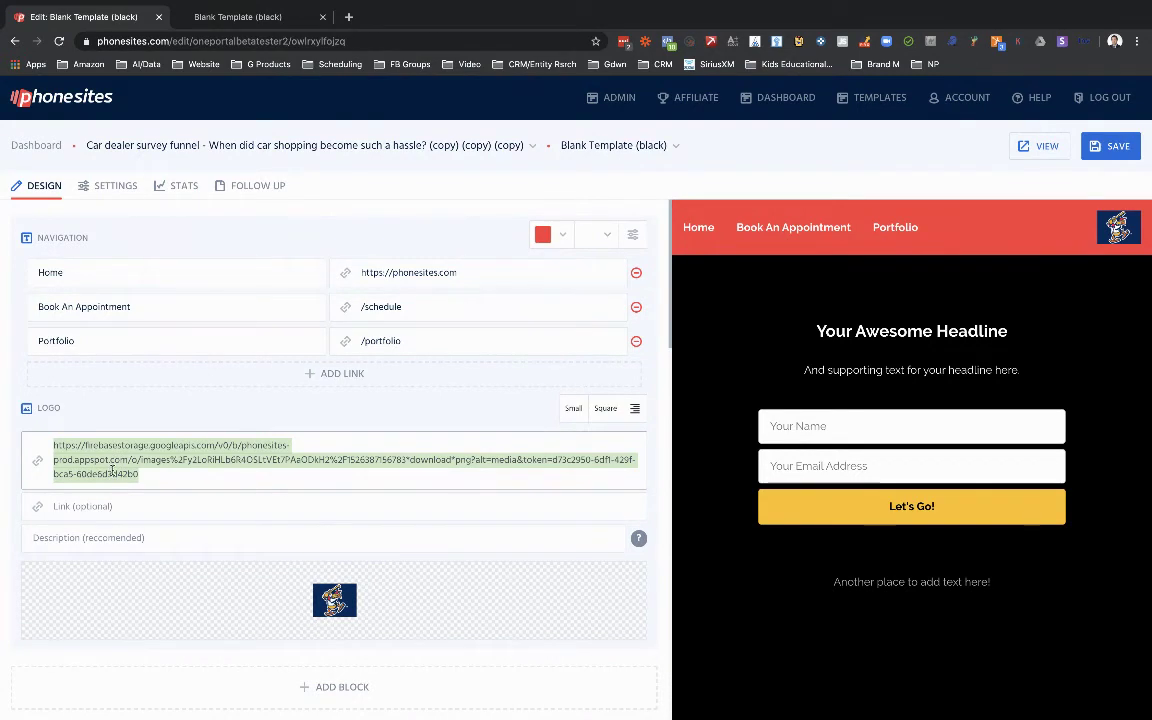
pyautogui.click(50, 507)
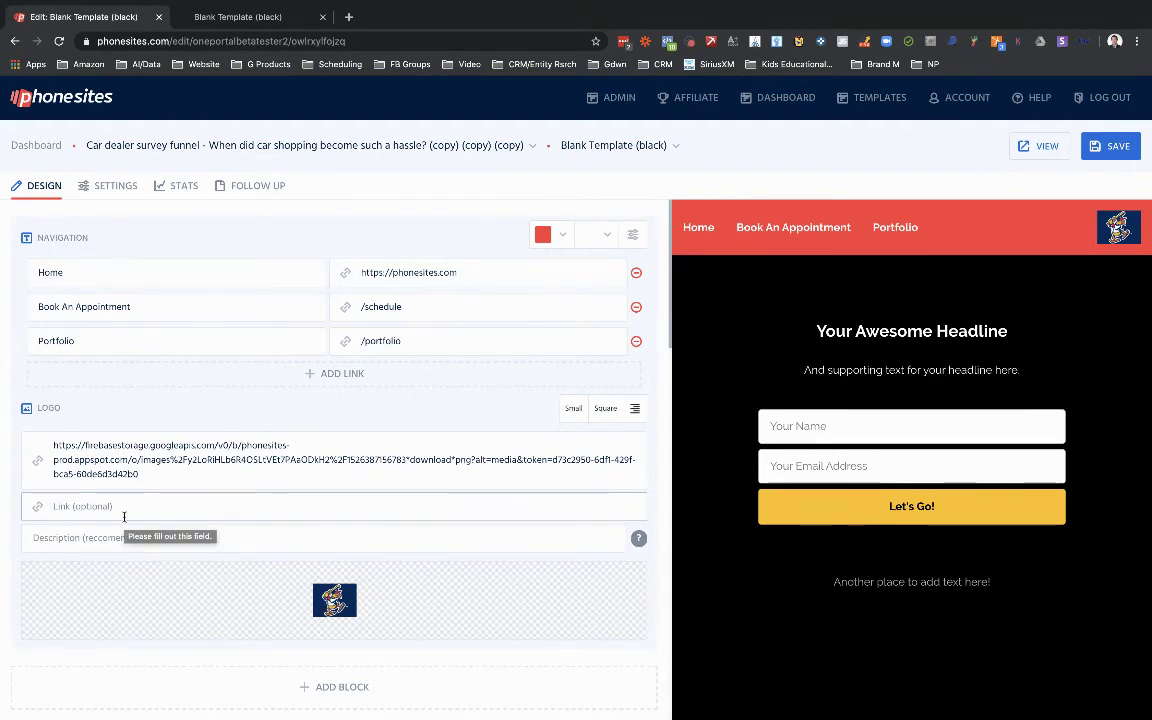
pyautogui.write('https')
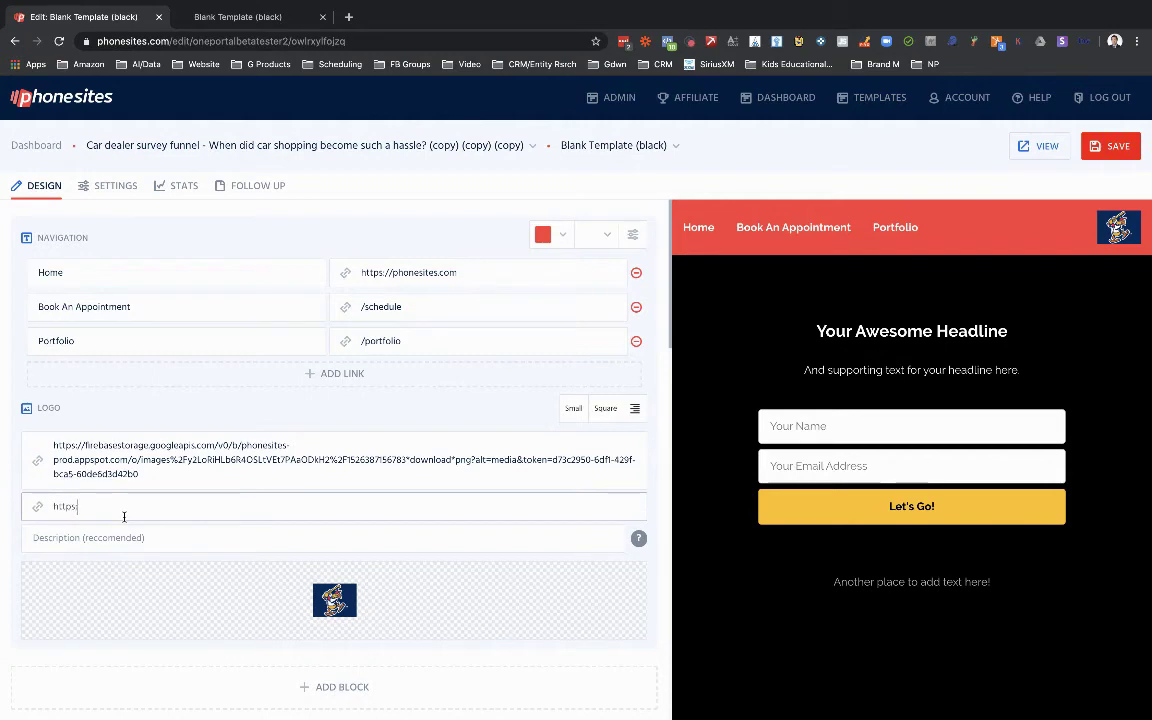
pyautogui.write('://phonesites.com')
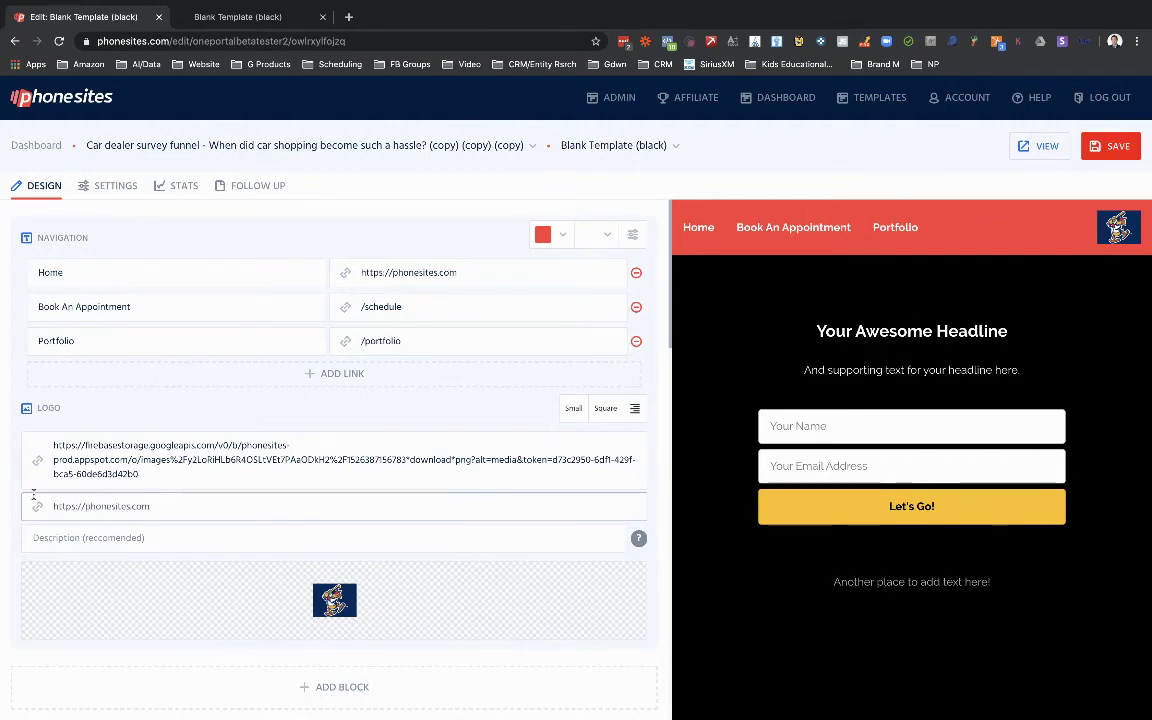
pyautogui.click(61, 543)
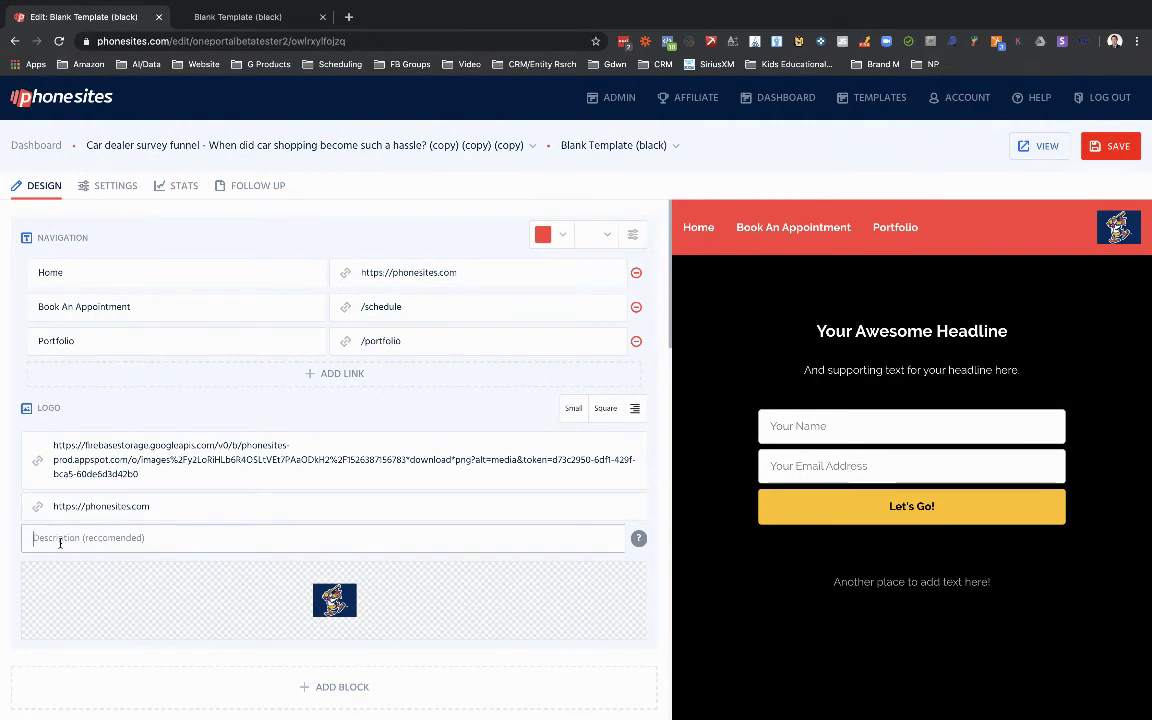
pyautogui.write('Home Page')
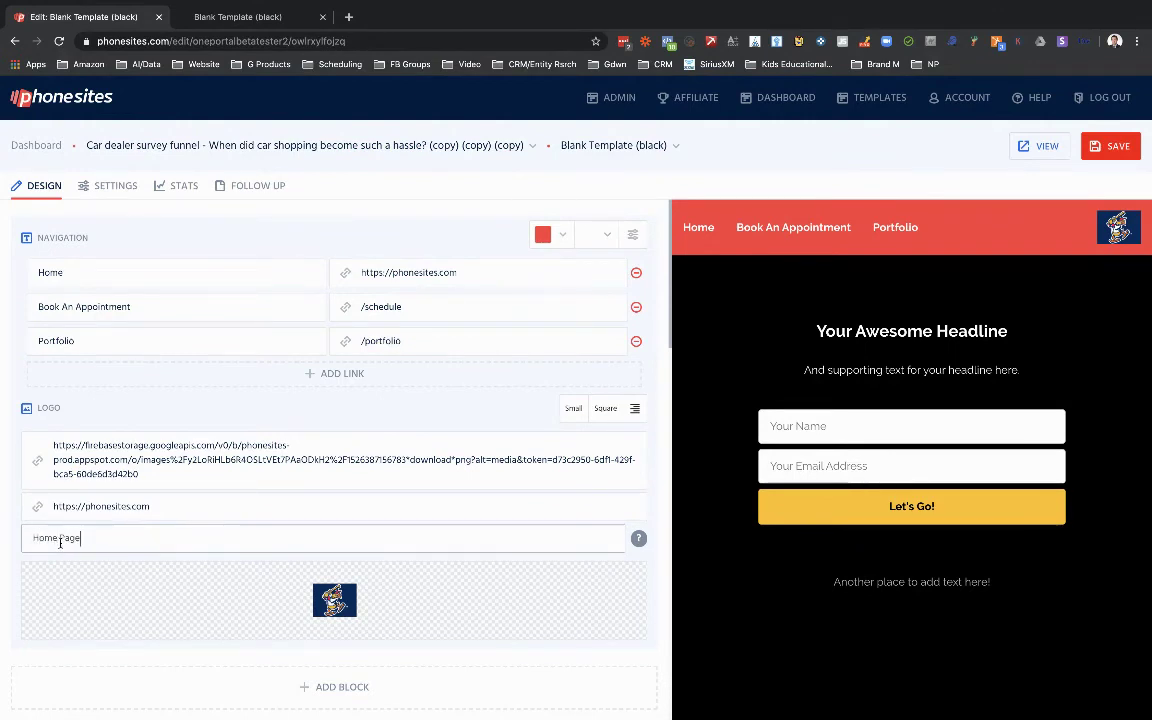
pyautogui.click(1102, 150)
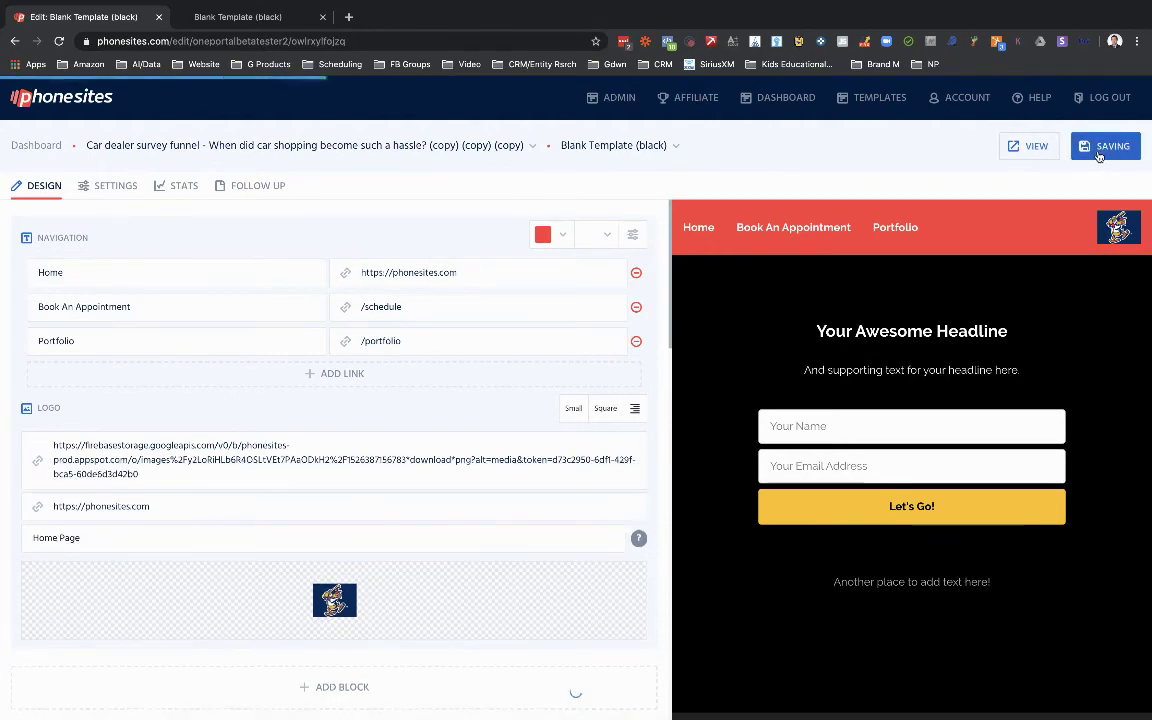
# - Reload the live page, test the logo's link, and return to the page editor
pyautogui.click(279, 25)
pyautogui.click(60, 41)
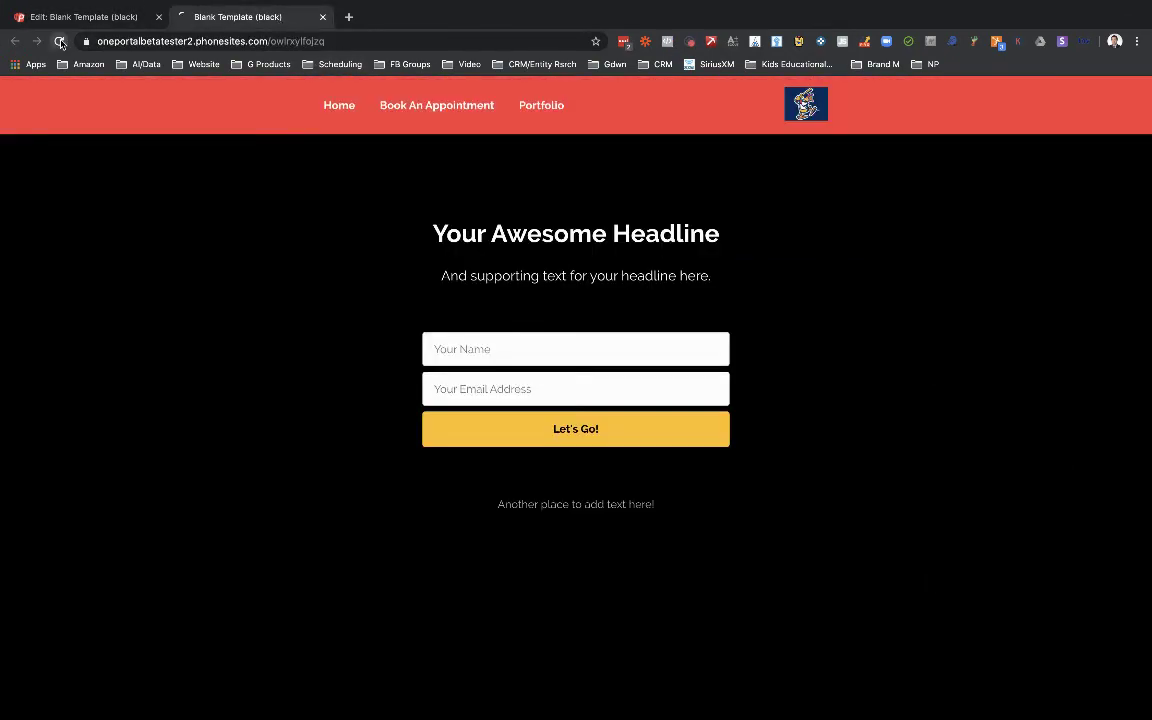
pyautogui.click(812, 111)
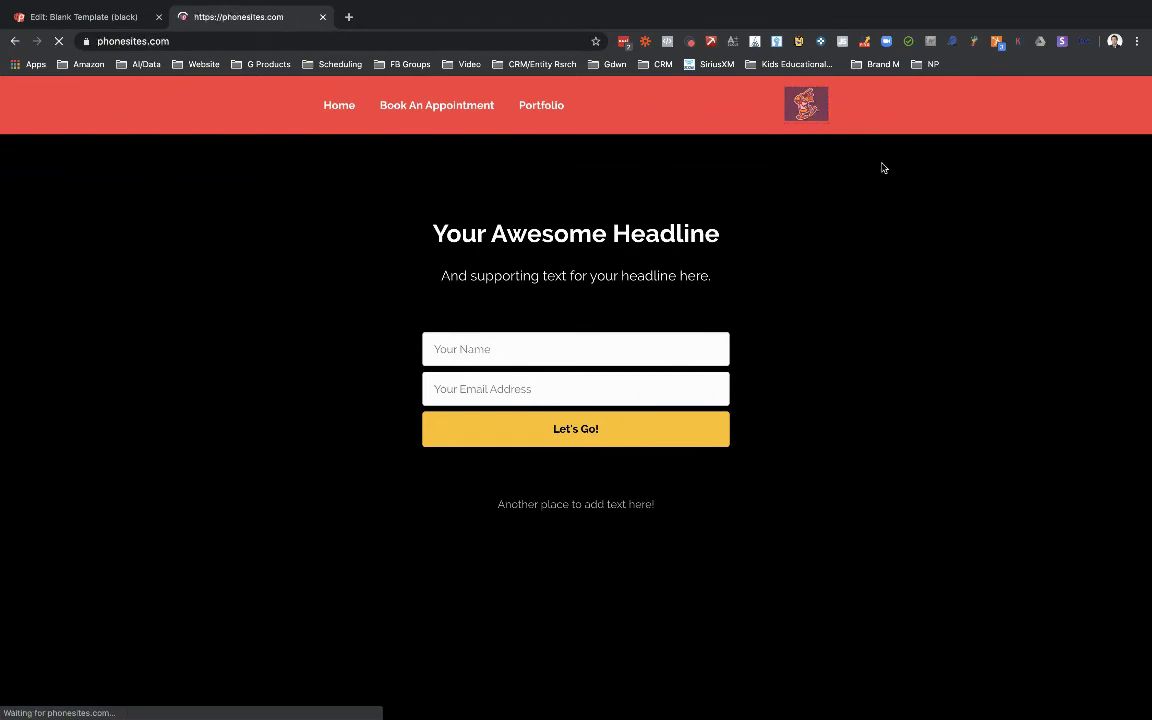
pyautogui.click(13, 41)
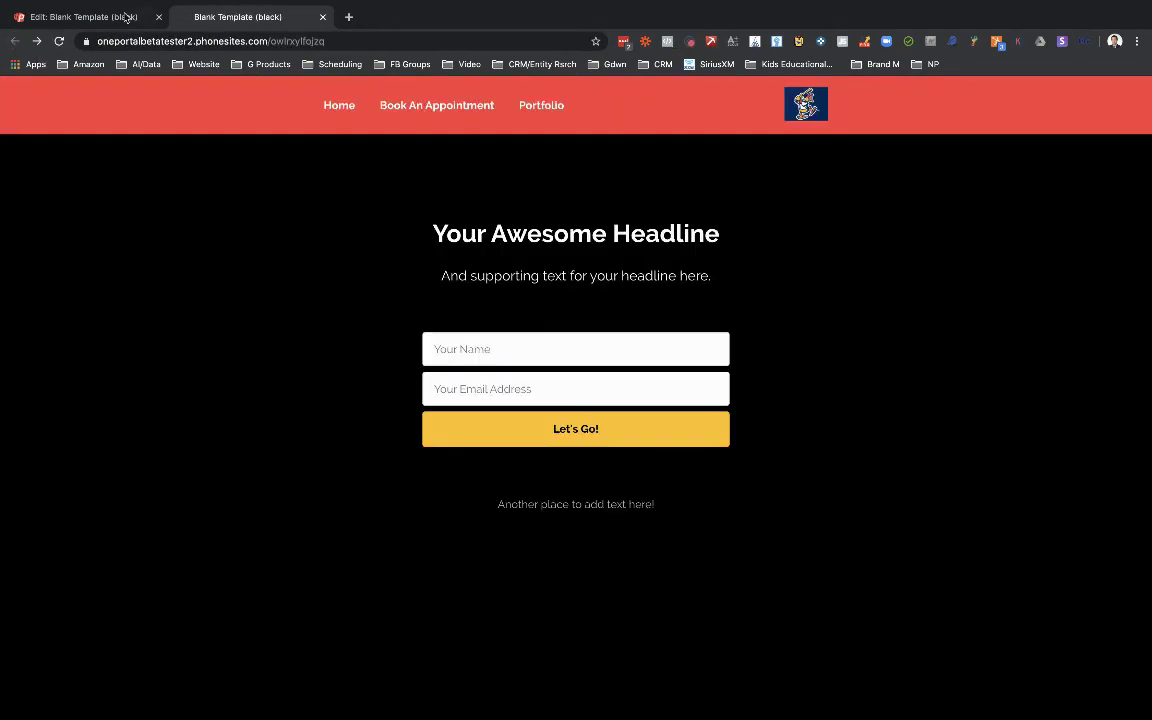
pyautogui.click(90, 17)
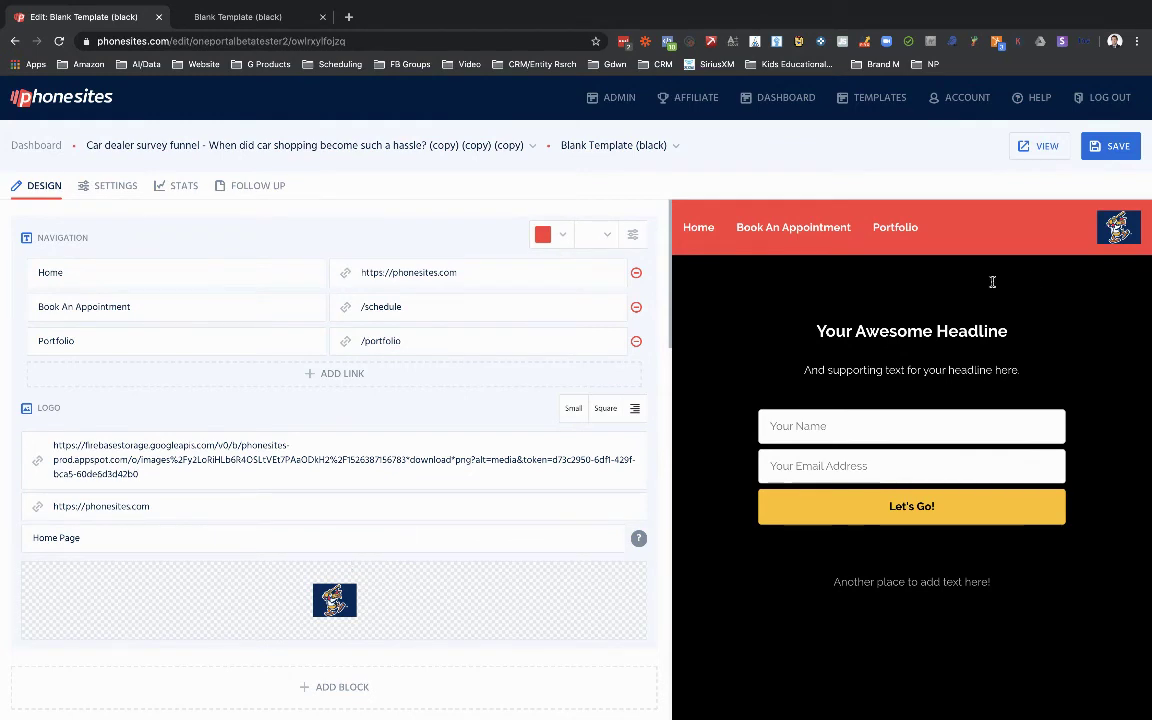
# - Set the navigation logo's size to Medium and save the page
pyautogui.click(573, 408)
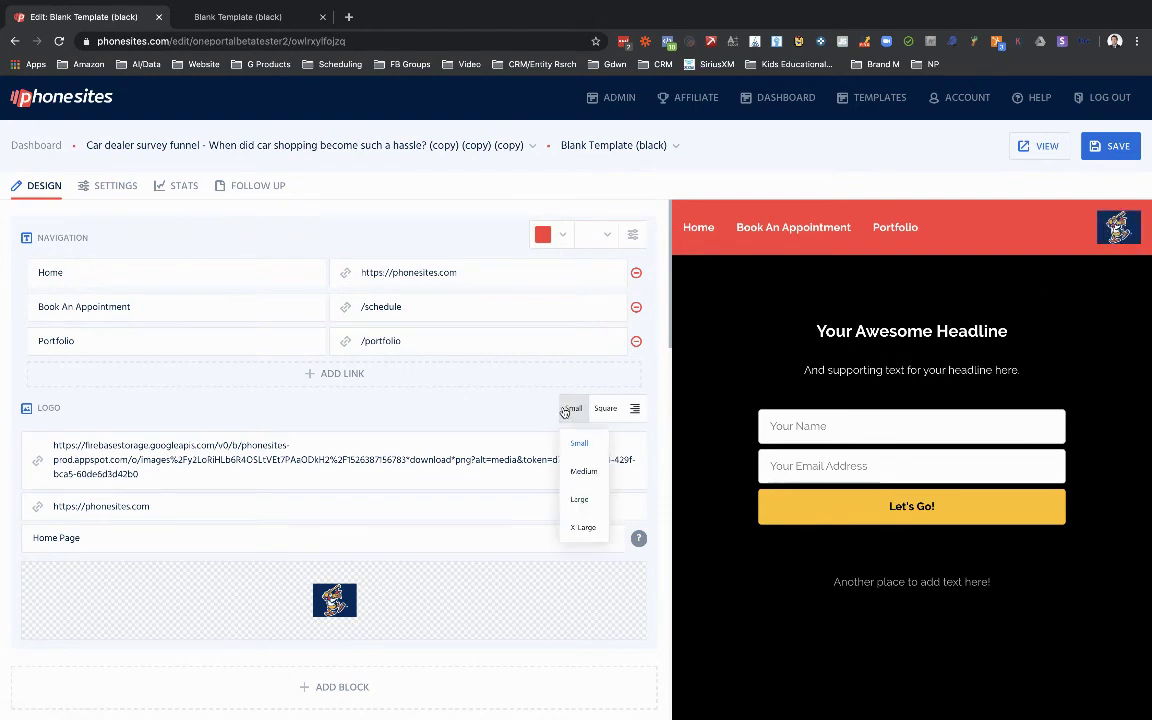
pyautogui.click(584, 470)
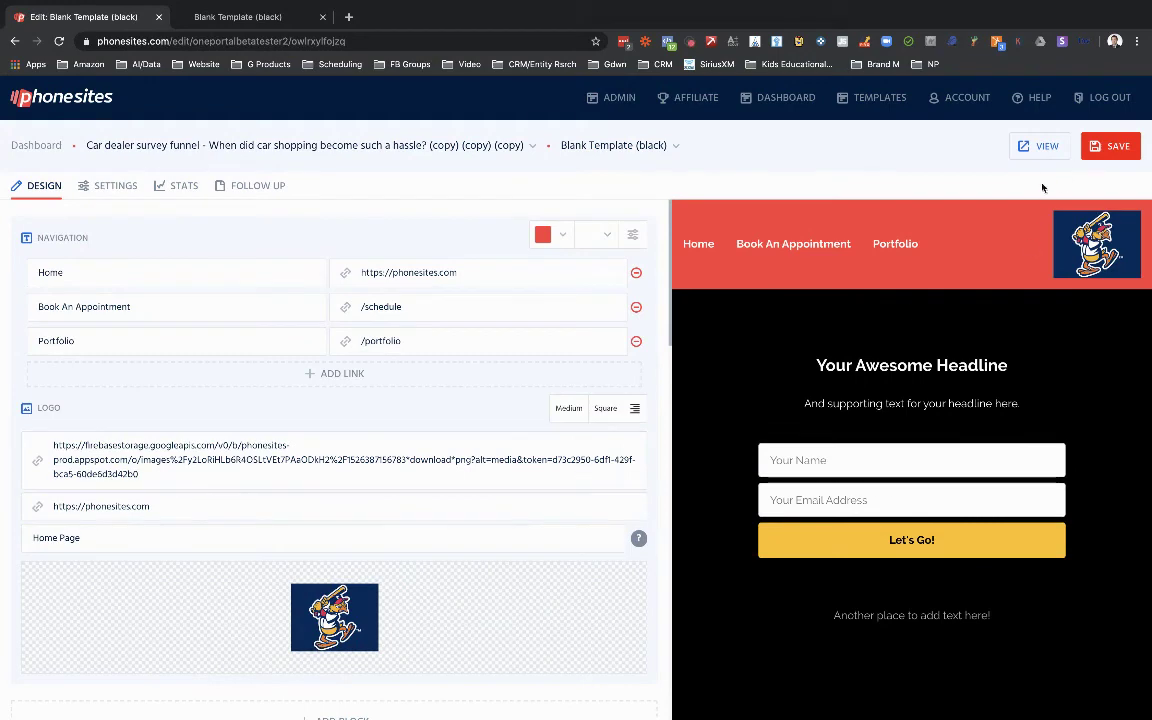
pyautogui.click(1094, 146)
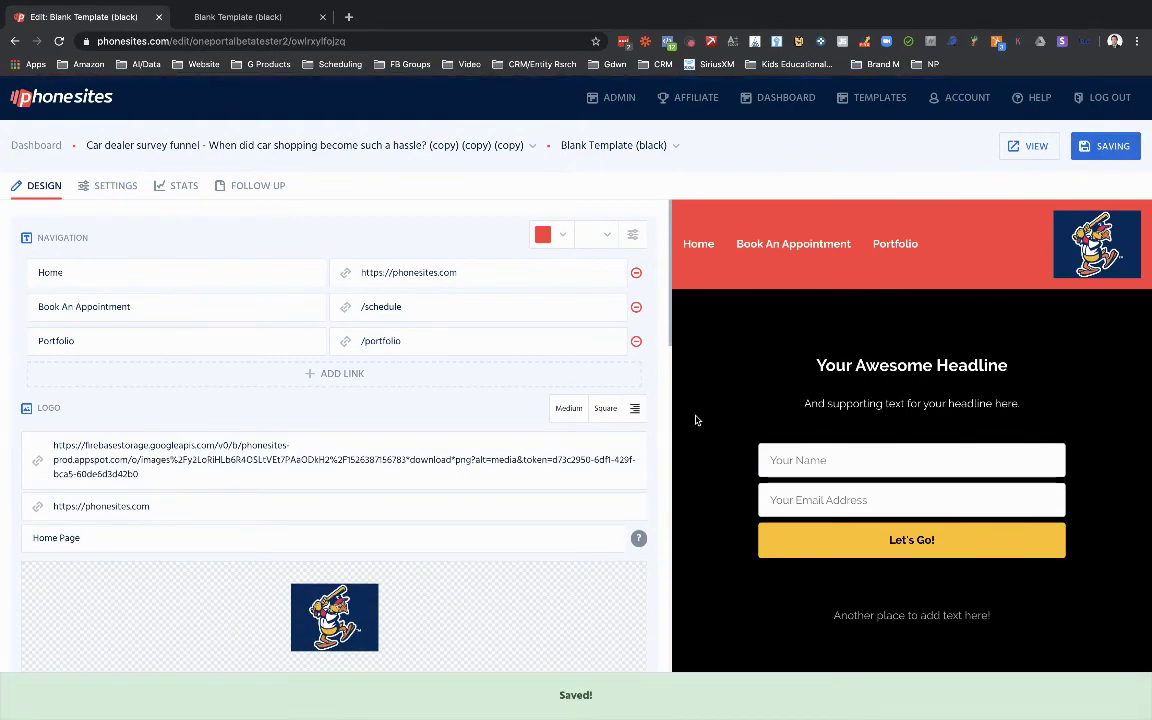
# - Set the navigation logo's shape to Rounded 2 and save the page
pyautogui.click(606, 410)
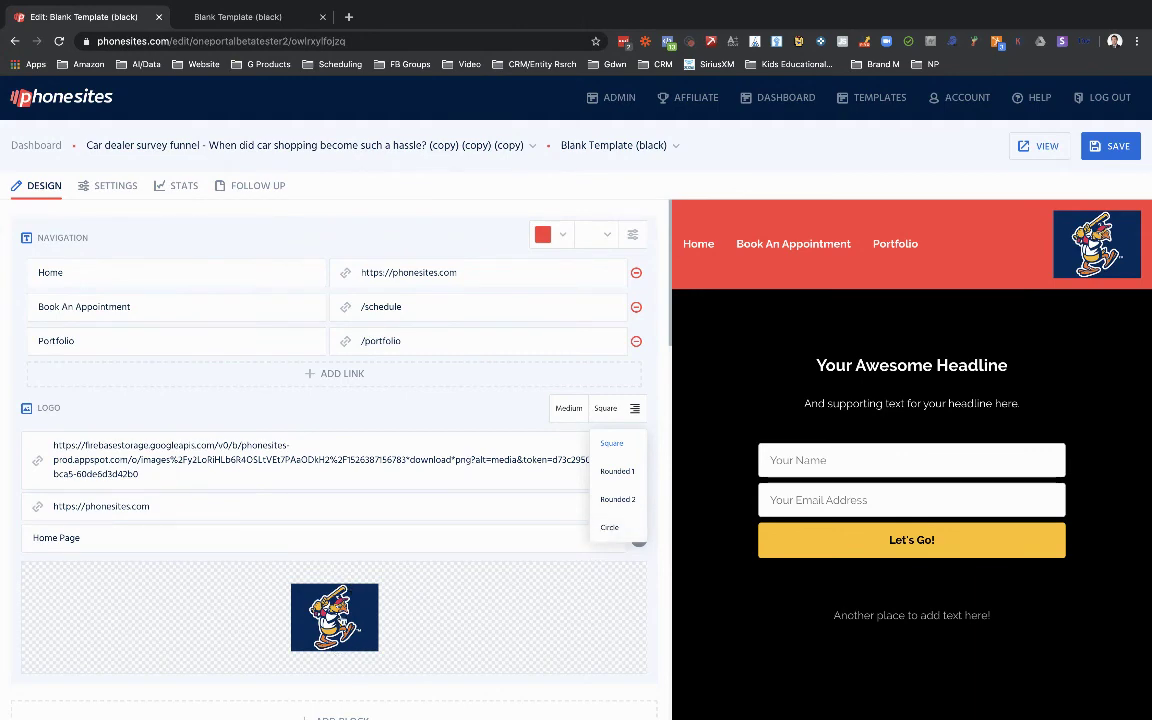
pyautogui.click(622, 505)
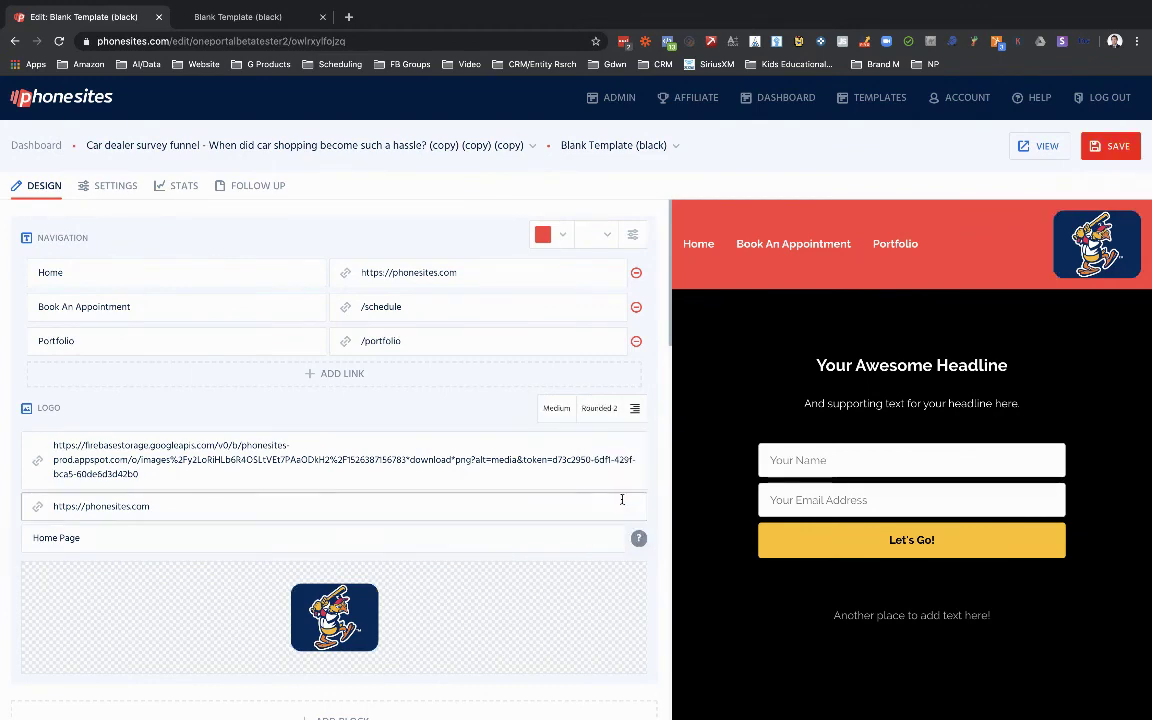
pyautogui.click(1120, 146)
# - Reload the live page to check the logo's rounded corners, and return to the page editor
pyautogui.click(270, 18)
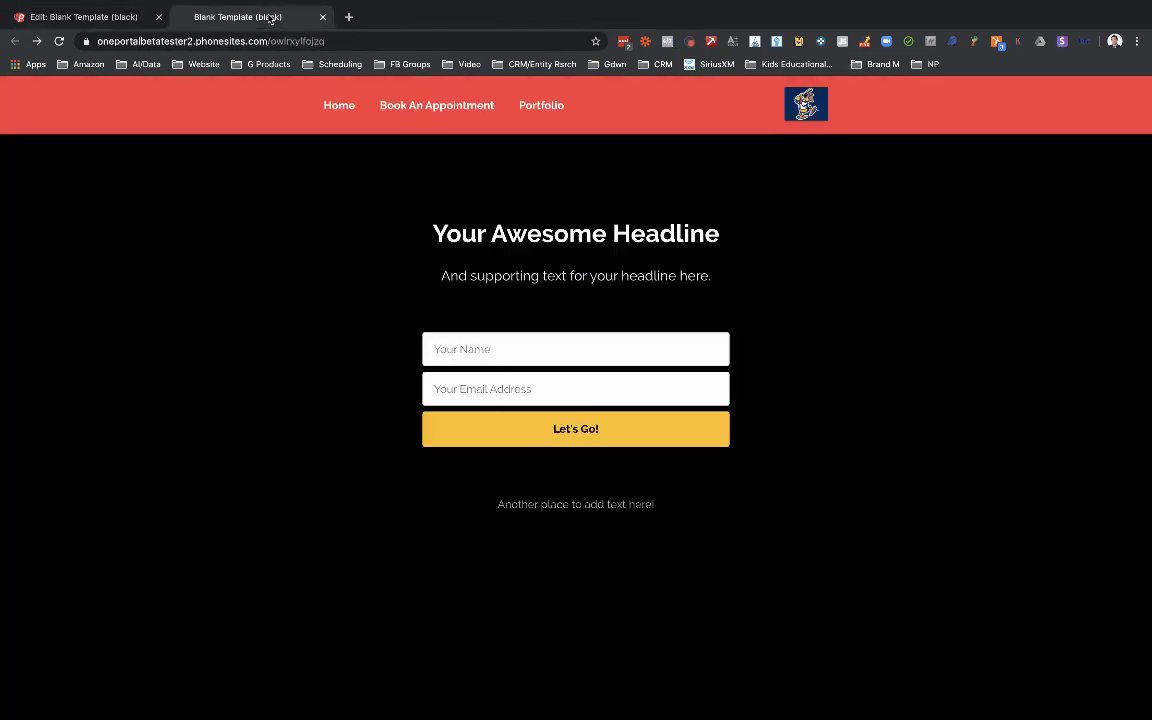
pyautogui.click(59, 41)
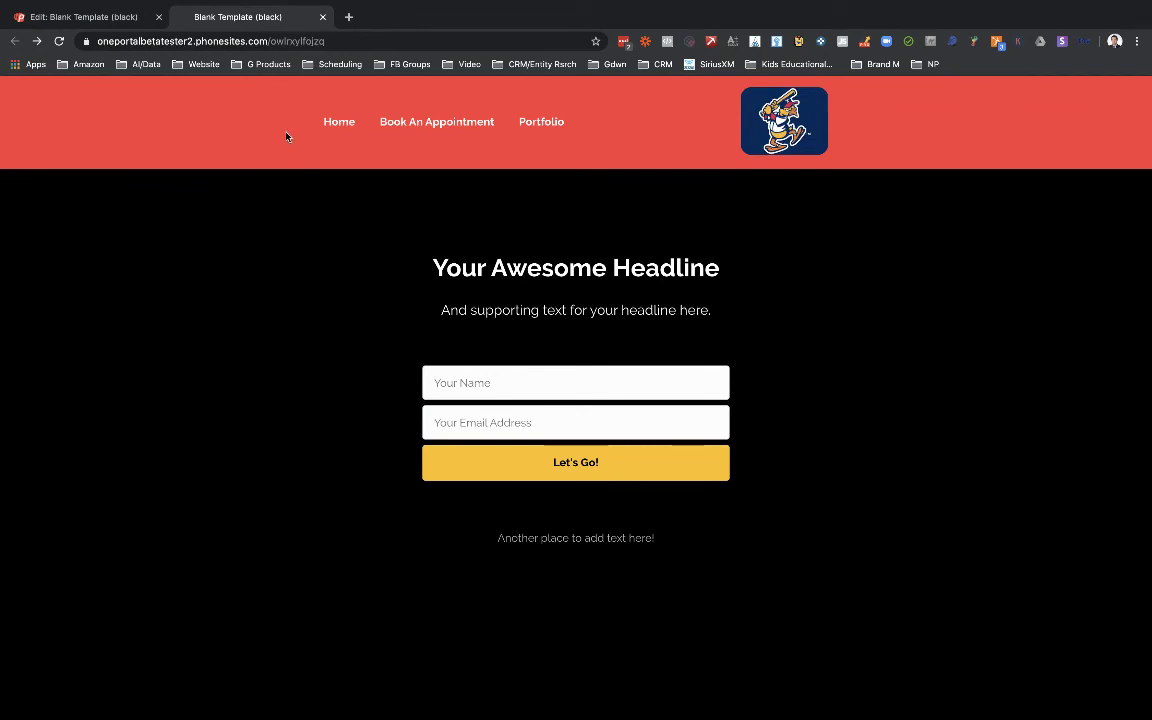
pyautogui.click(131, 18)
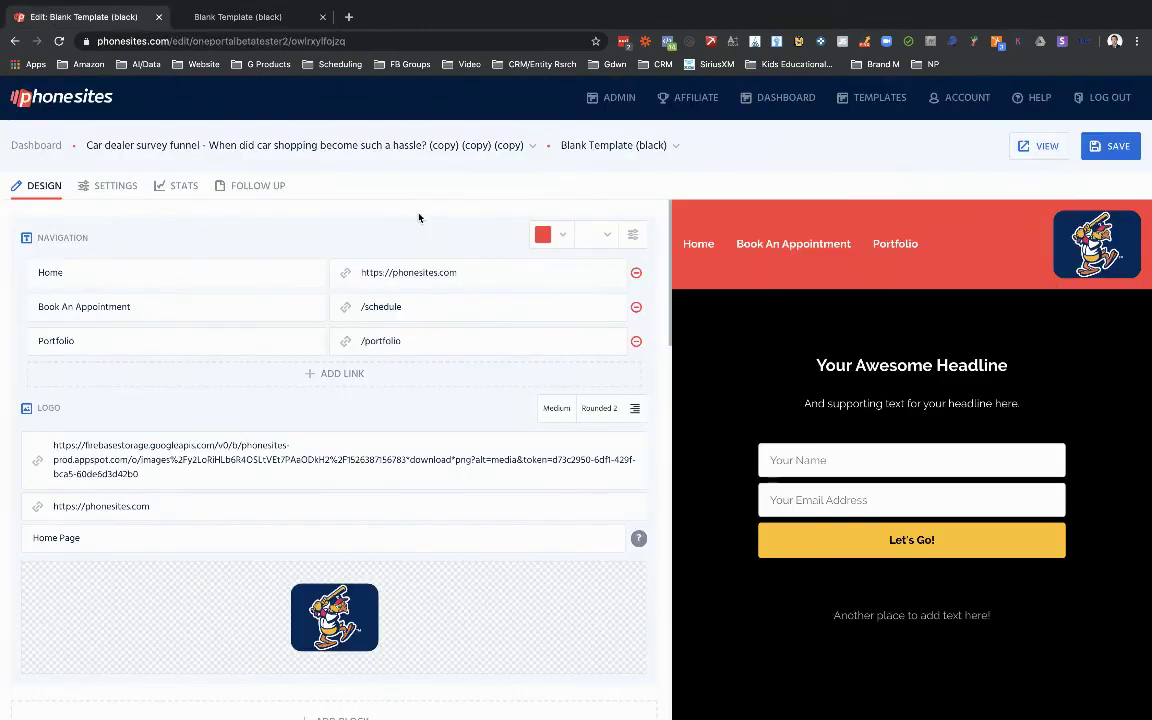
# - Copy the Blank Template (black) page from its admin management settings
pyautogui.click(98, 190)
pyautogui.scroll(-10, 308, 385)
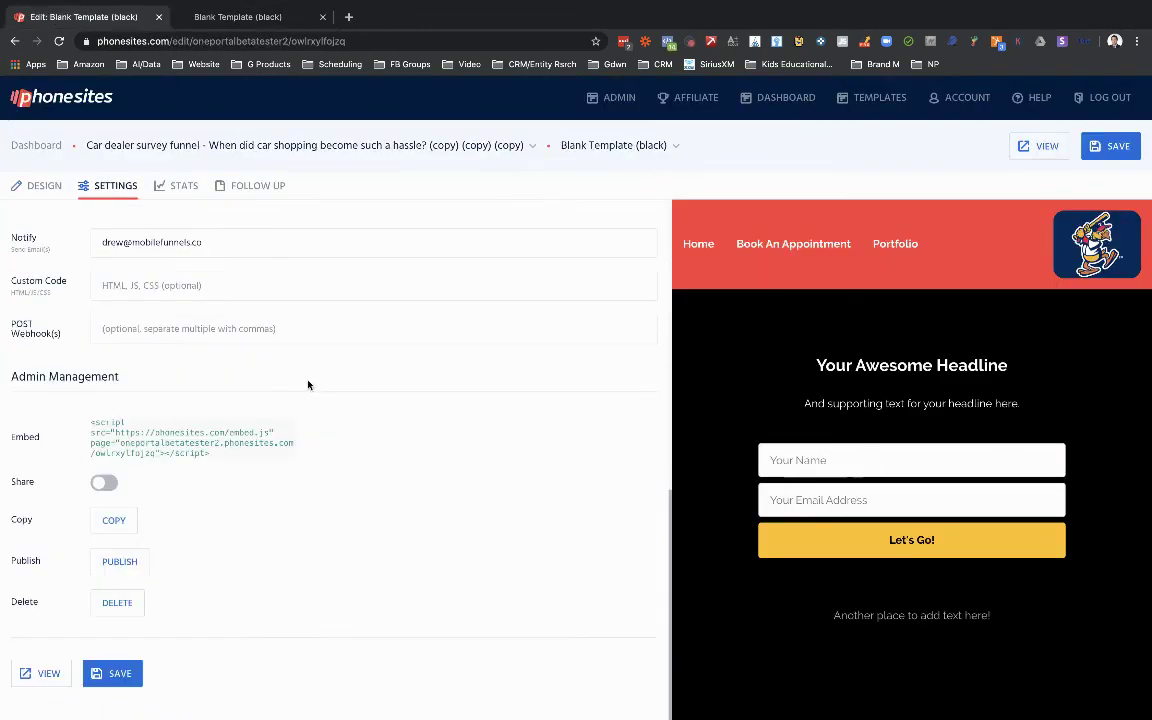
pyautogui.click(113, 520)
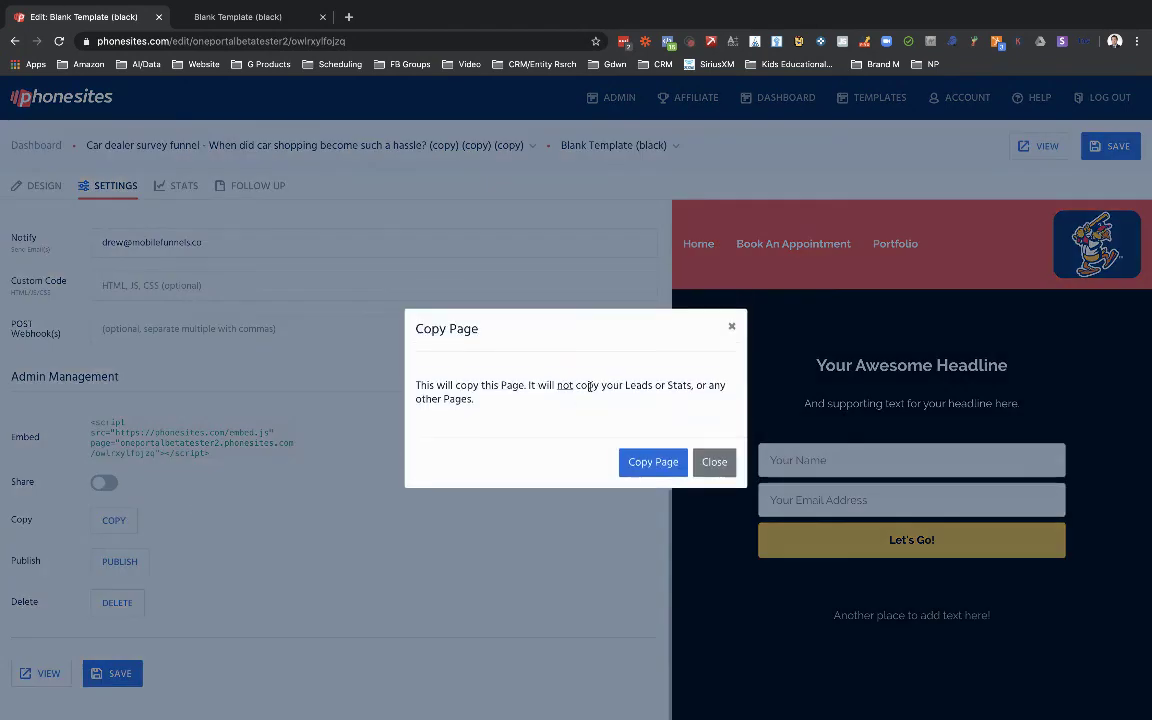
pyautogui.click(665, 473)
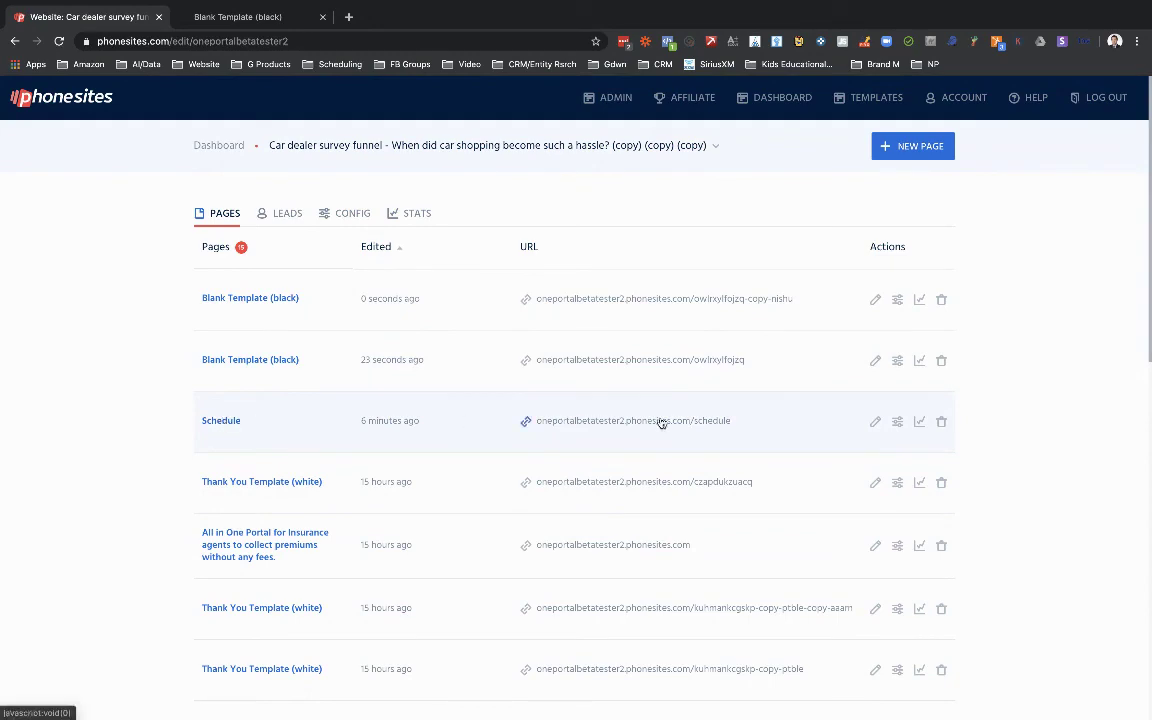
# - Delete the existing Schedule page from the website's page list
pyautogui.click(941, 422)
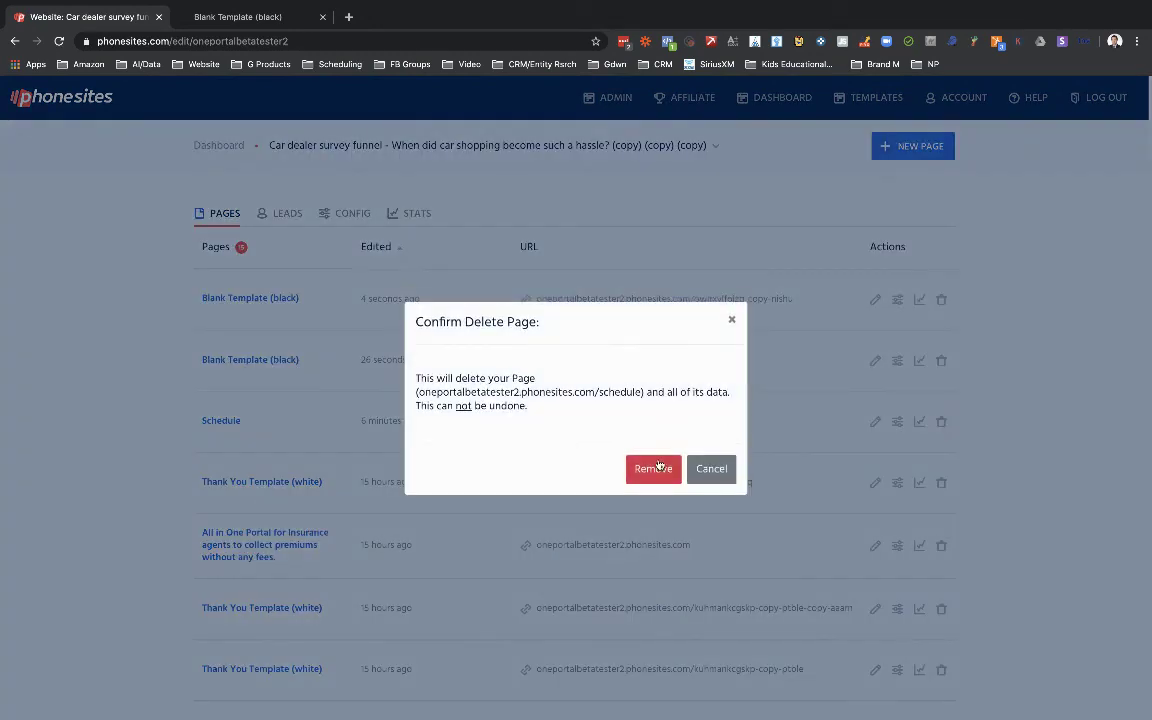
pyautogui.click(655, 469)
pyautogui.click(707, 466)
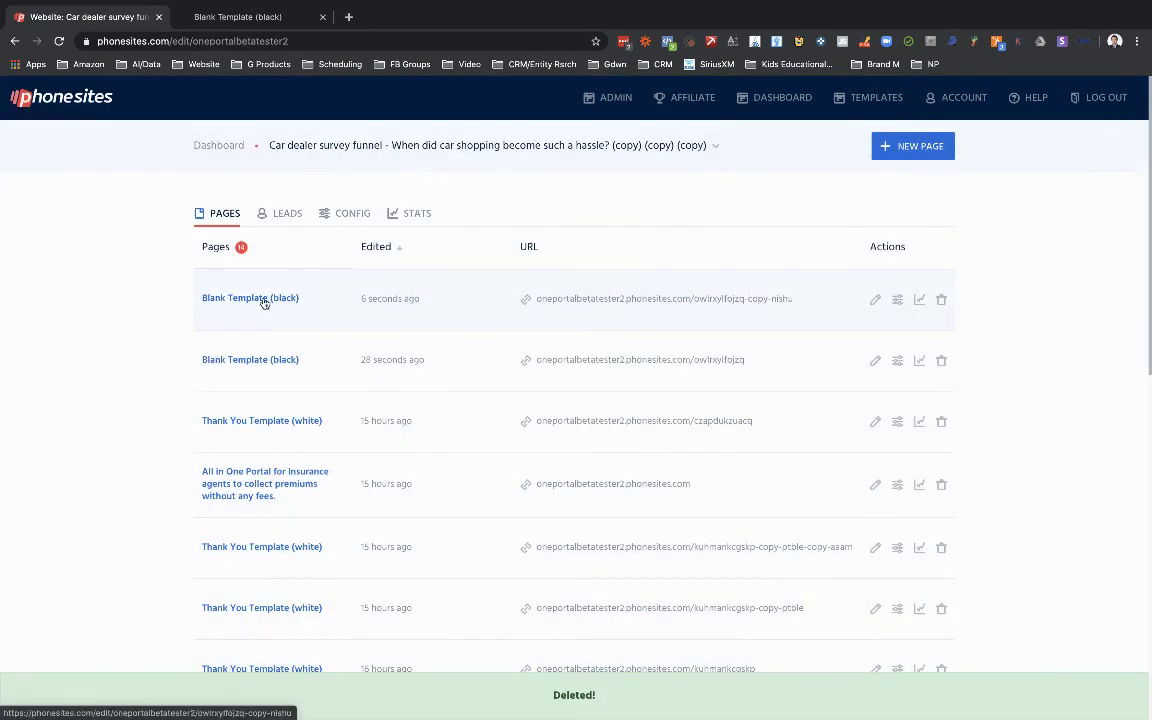
# - Open the settings of the copied Blank Template (black) page and set its page URL to schedule
pyautogui.click(897, 301)
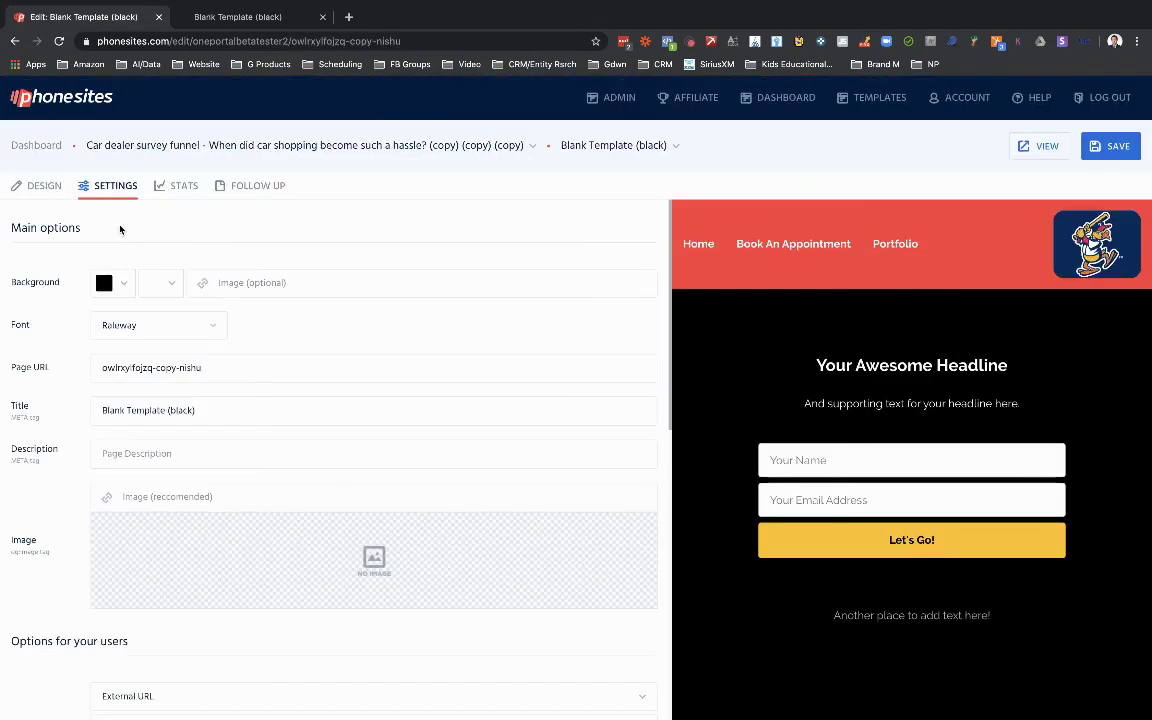
pyautogui.moveTo(205, 367); pyautogui.dragTo(69, 372)
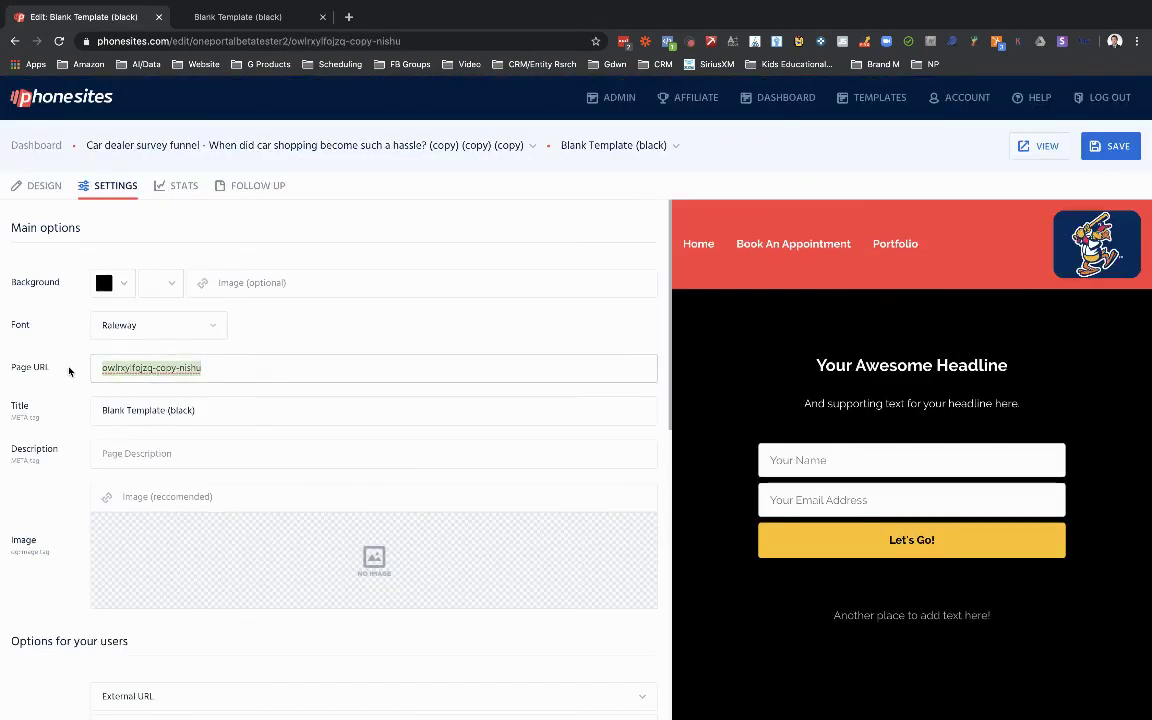
pyautogui.write('schedule')
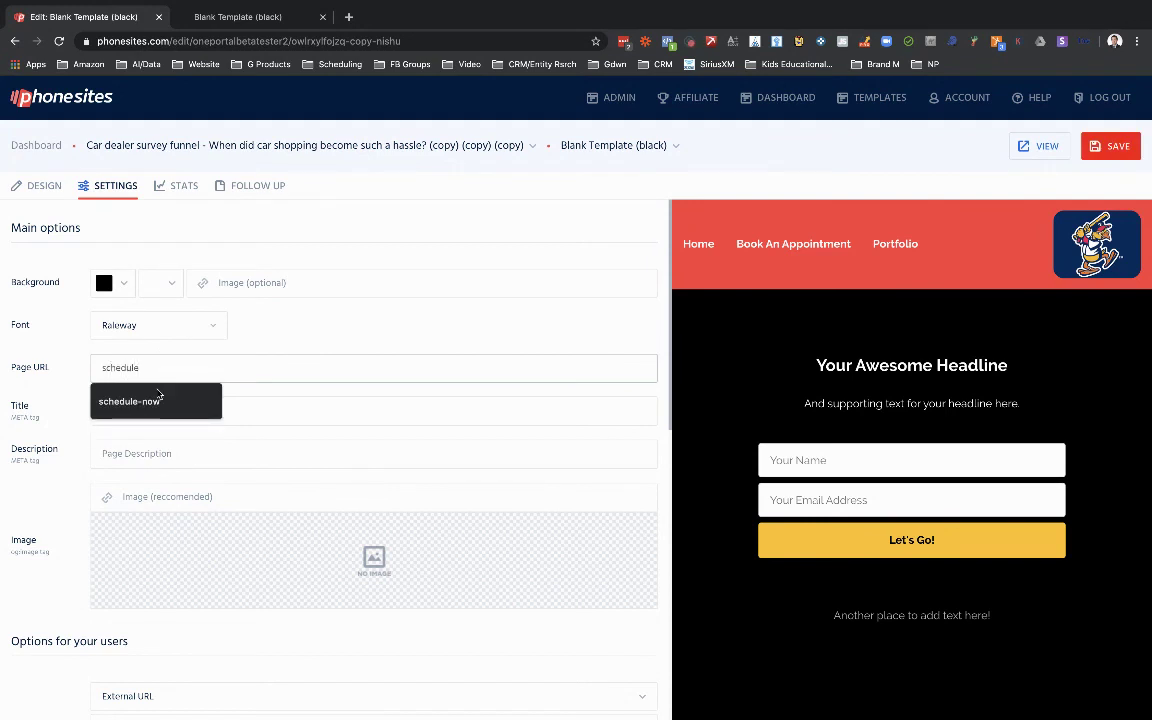
# - Change the copied page's title to Schedule and save the page
pyautogui.moveTo(290, 411); pyautogui.dragTo(73, 405)
pyautogui.write('Sch')
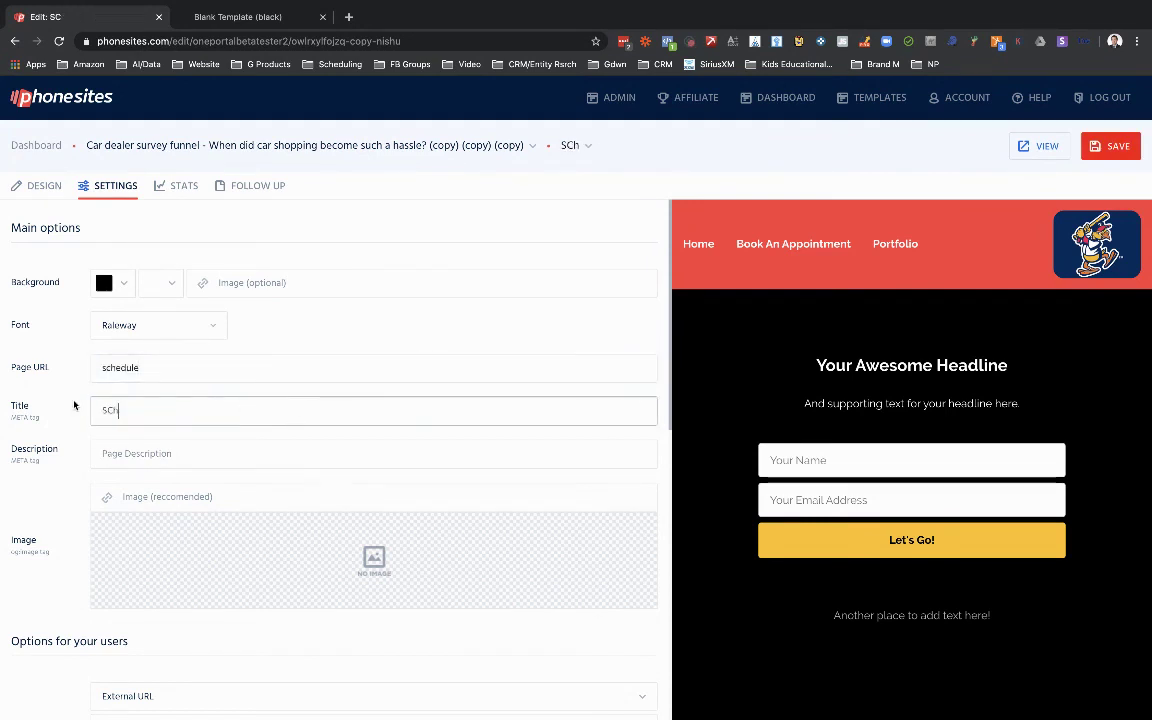
pyautogui.press('BackSpace')
pyautogui.write('hde')
pyautogui.press('BackSpace')
pyautogui.press('BackSpace')
pyautogui.write('edule')
pyautogui.click(1118, 147)
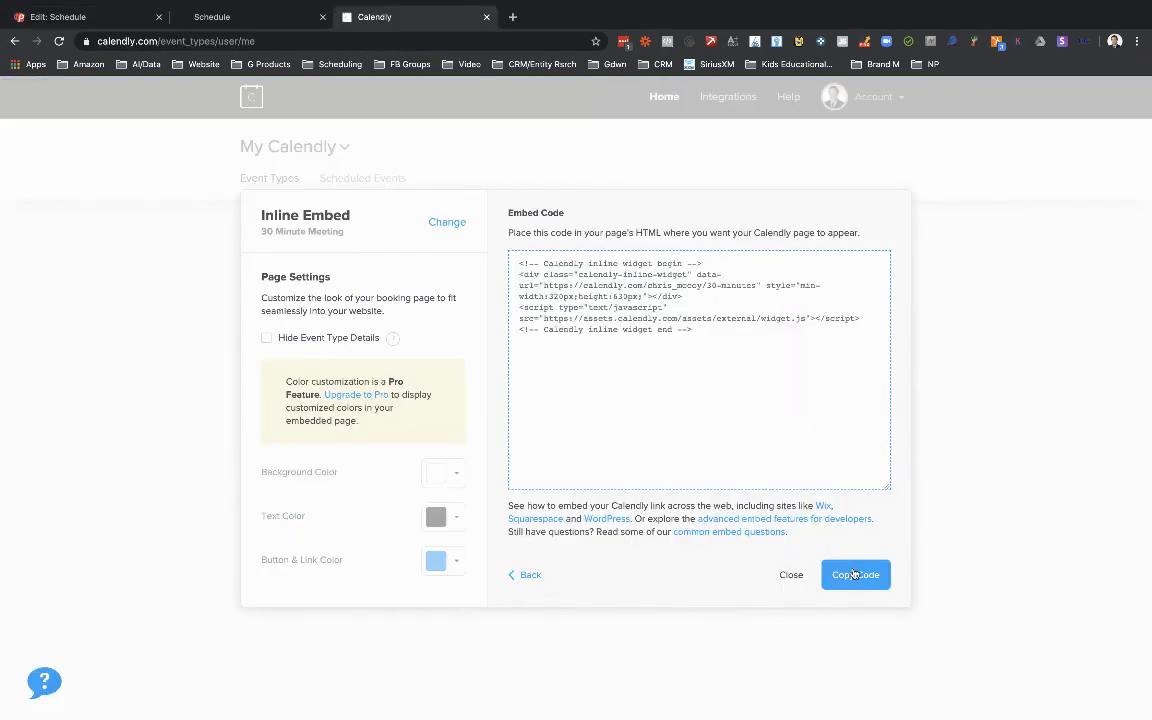
# - Copy Calendly's inline embed code for the 30 Minute Meeting, paste it into the Schedule page's text block, and save the page
pyautogui.click(854, 575)
pyautogui.click(234, 9)
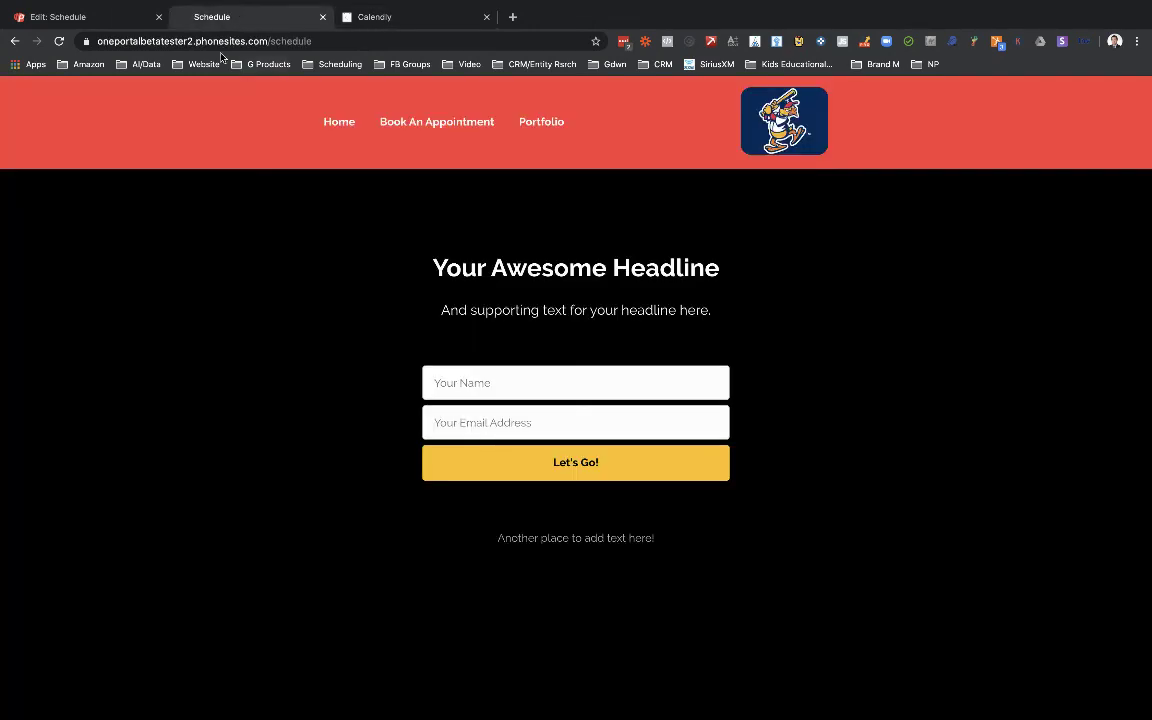
pyautogui.click(112, 14)
pyautogui.hotkey('ctrl', 'v')
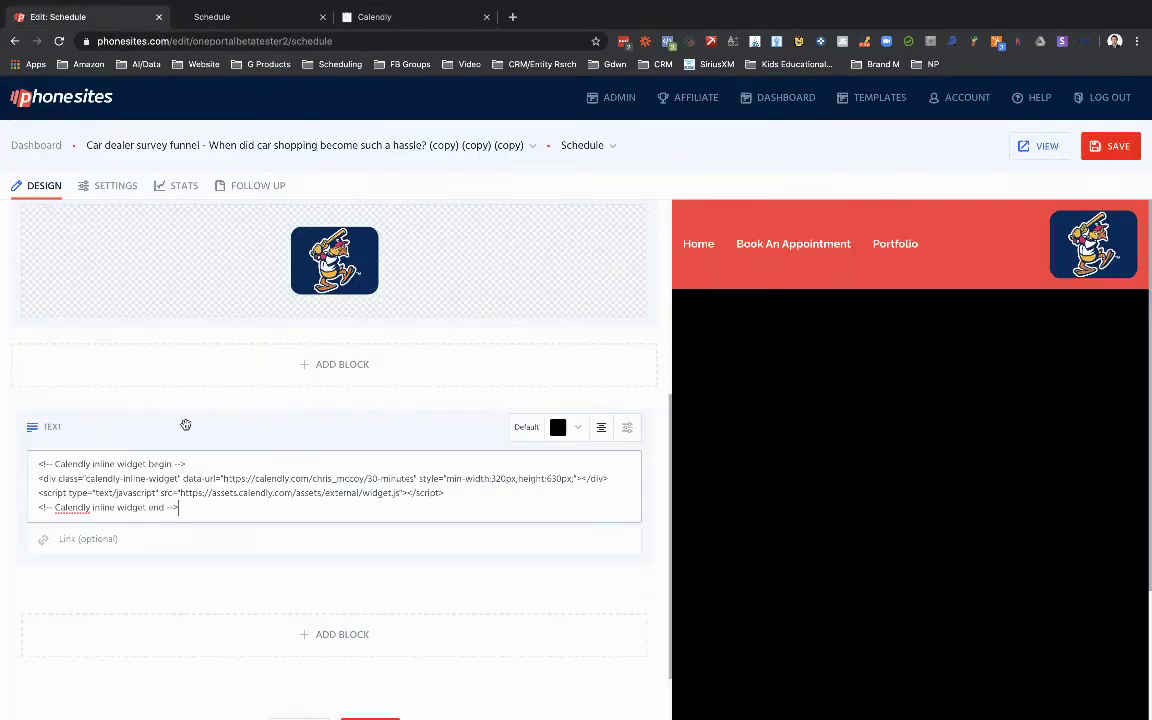
pyautogui.click(1108, 150)
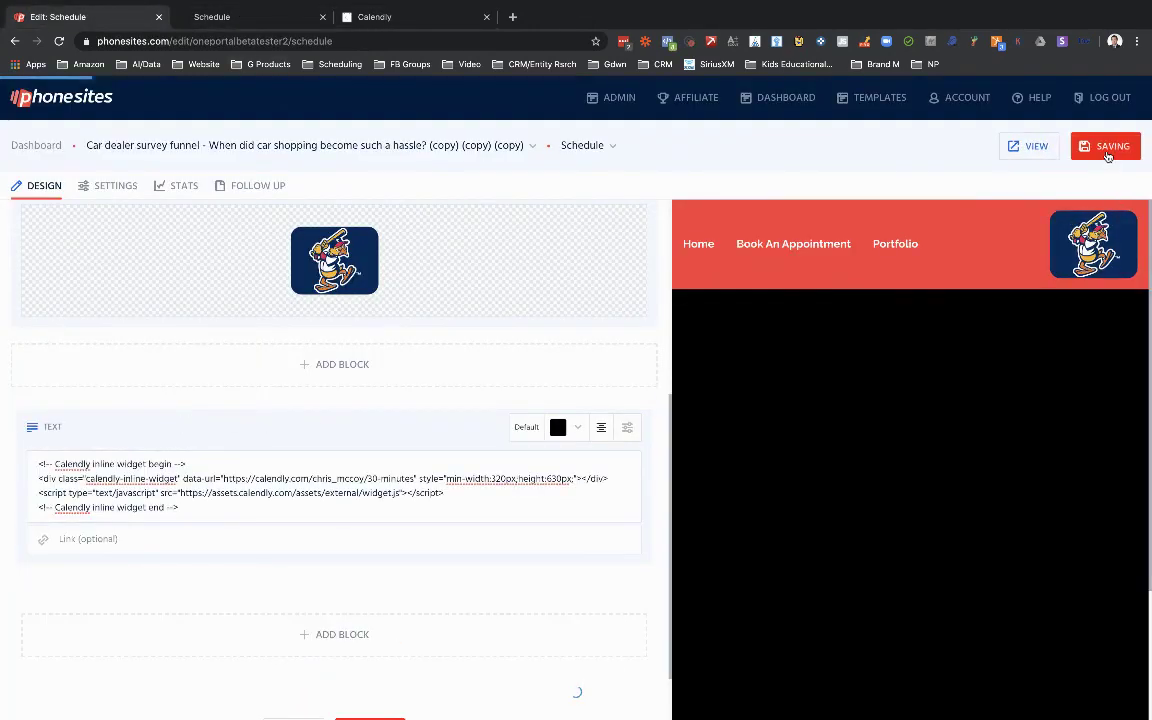
# - Reload the live Schedule page, test the Portfolio and Book An Appointment links, and examine the embedded booking calendar
pyautogui.click(208, 20)
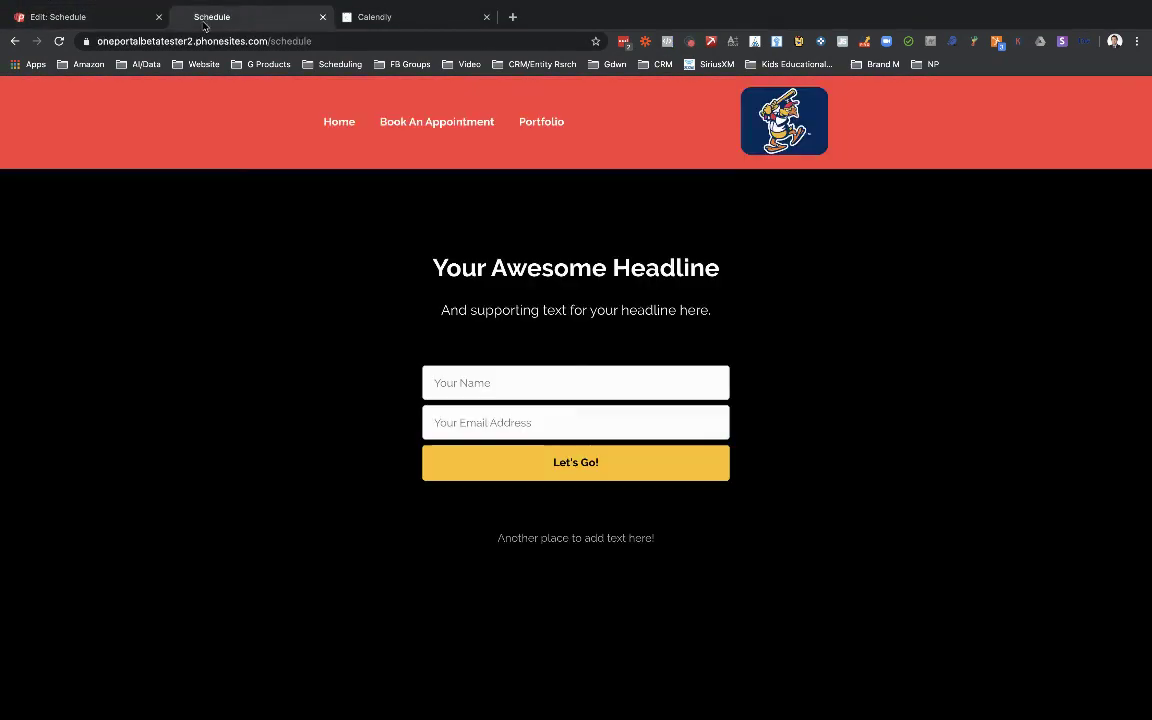
pyautogui.click(59, 41)
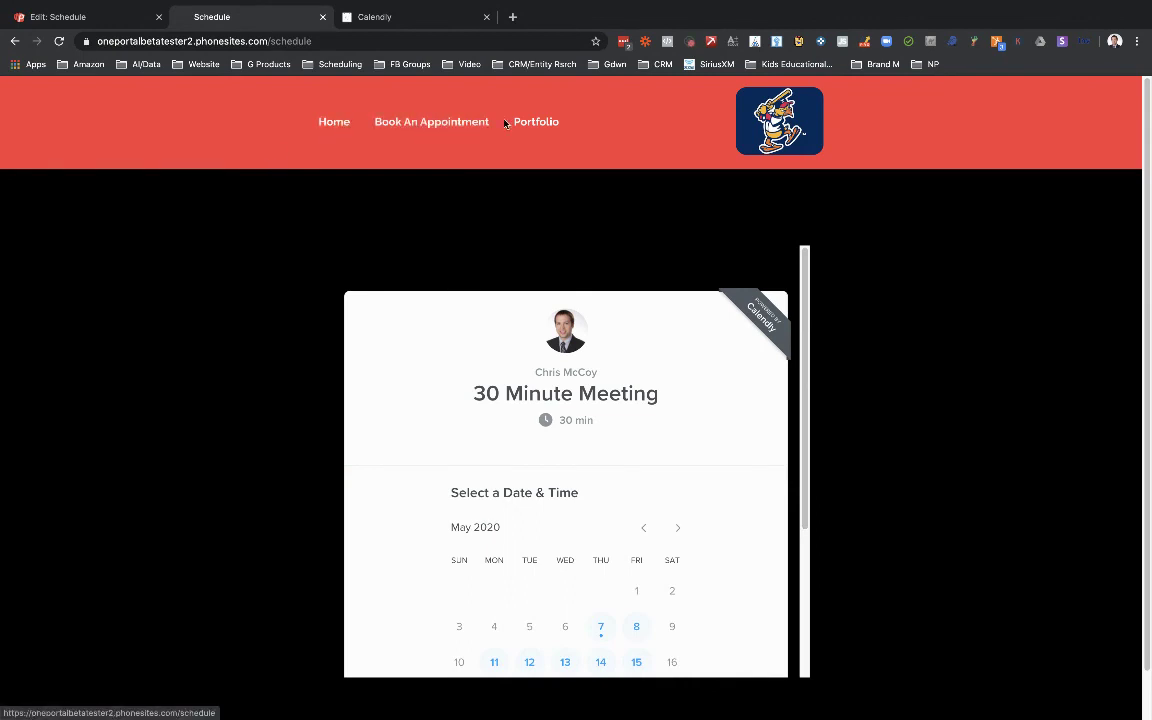
pyautogui.click(535, 122)
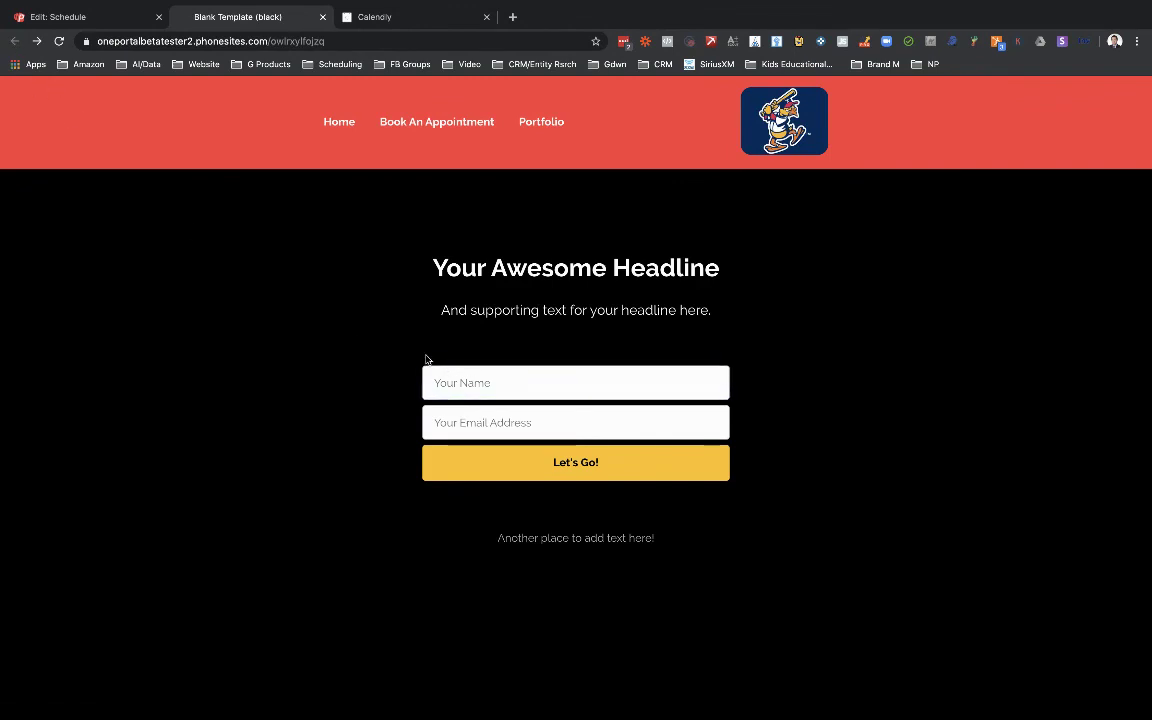
pyautogui.click(450, 123)
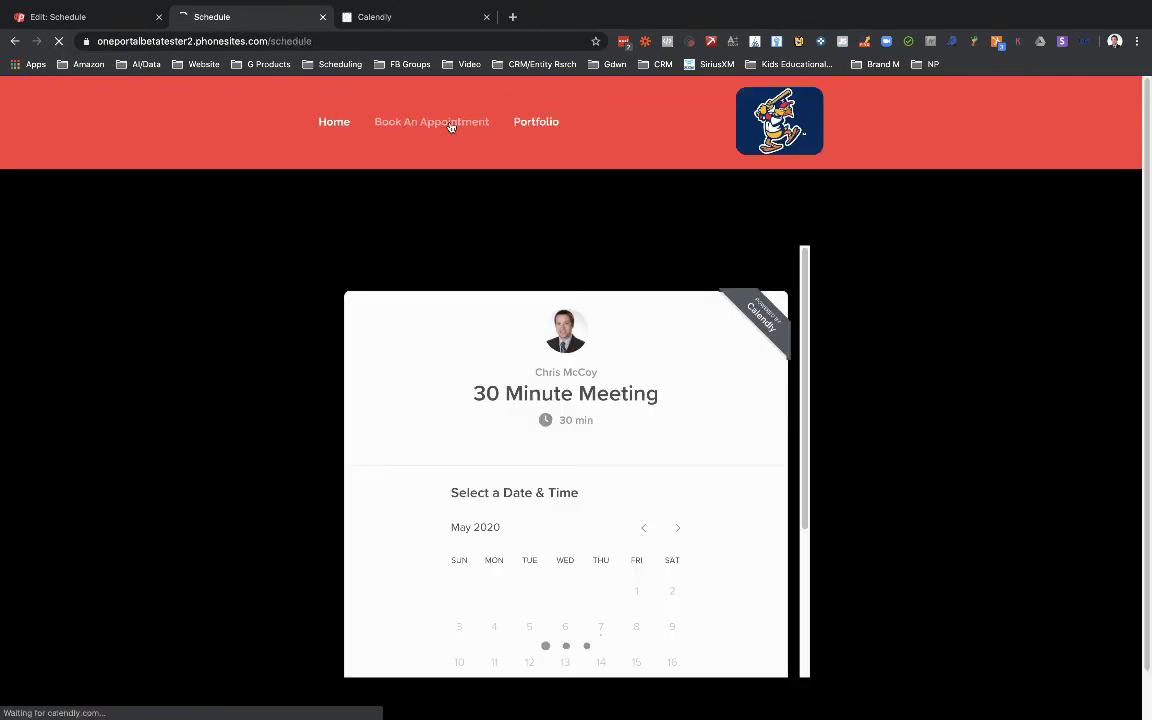
pyautogui.scroll(-1, 944, 342)
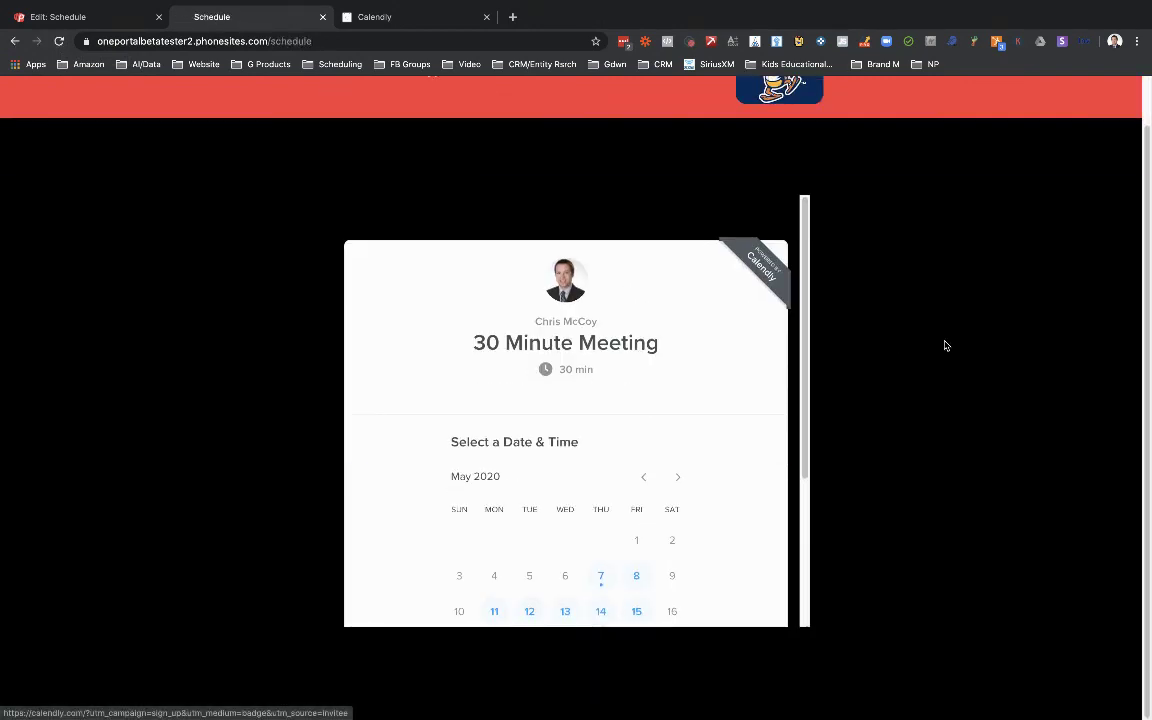
pyautogui.scroll(1, 944, 345)
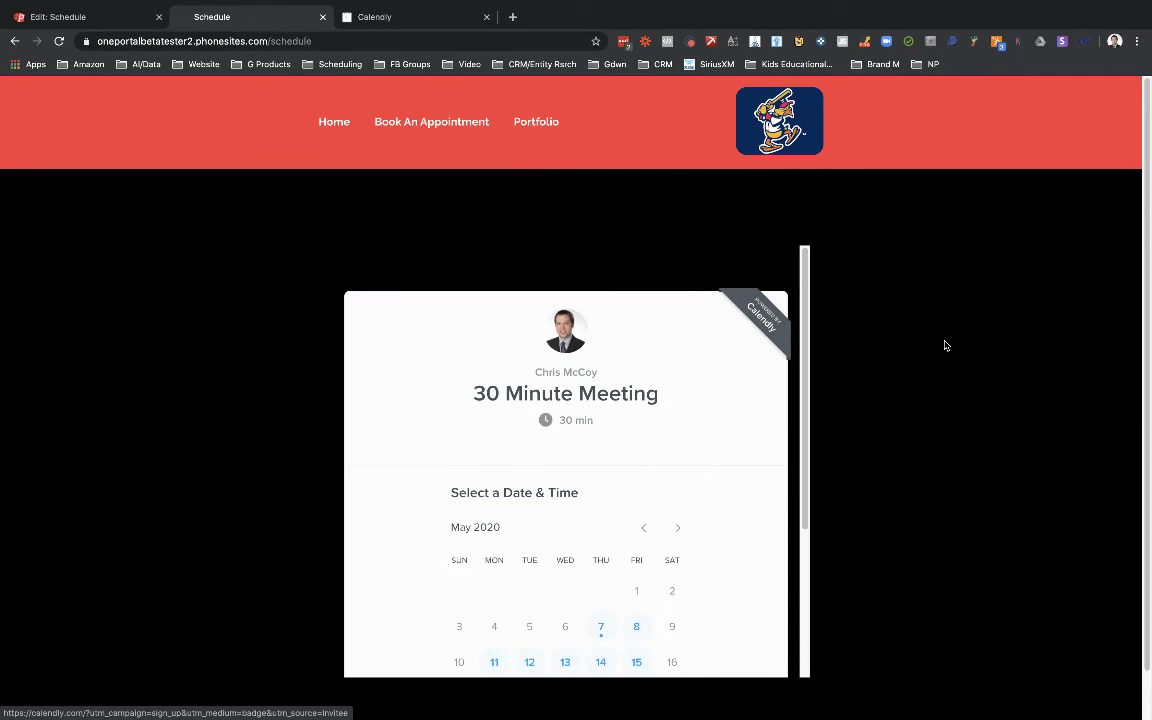